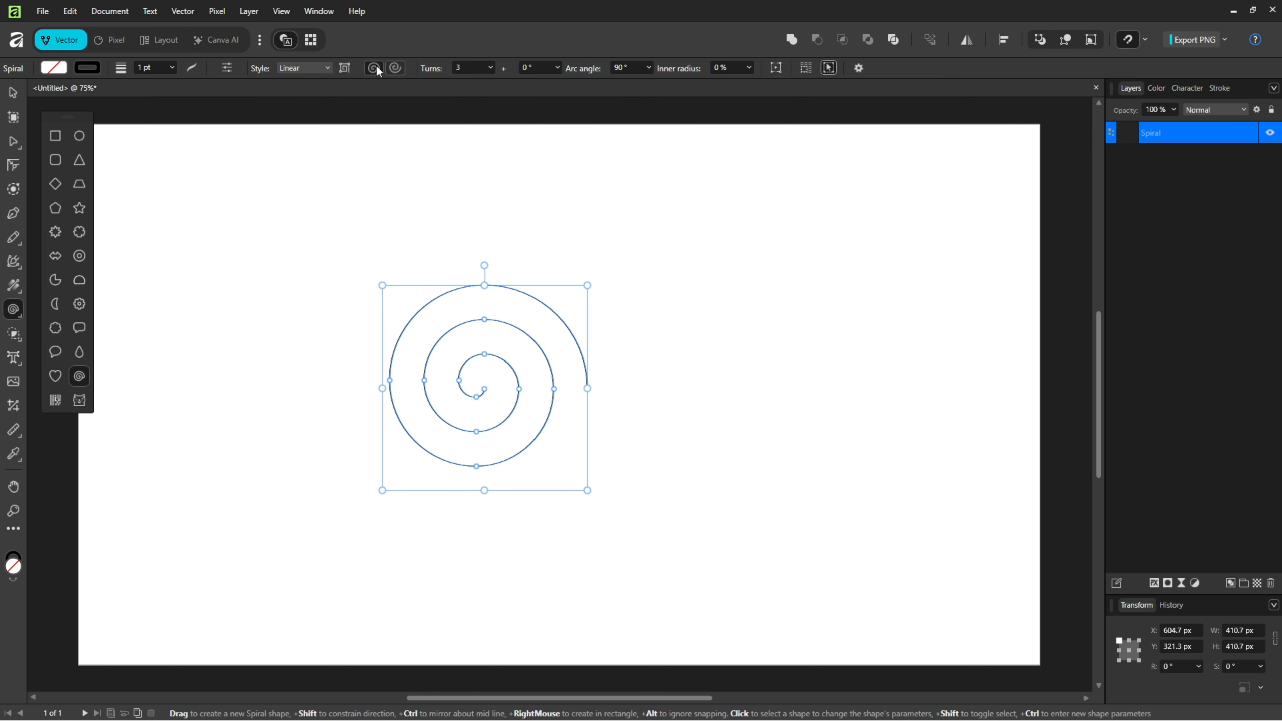
- Set the spiral's stroke width to 50 pt and its stroke colour to bright magenta pink
type("50")
key("Return")
left_click(97, 69)
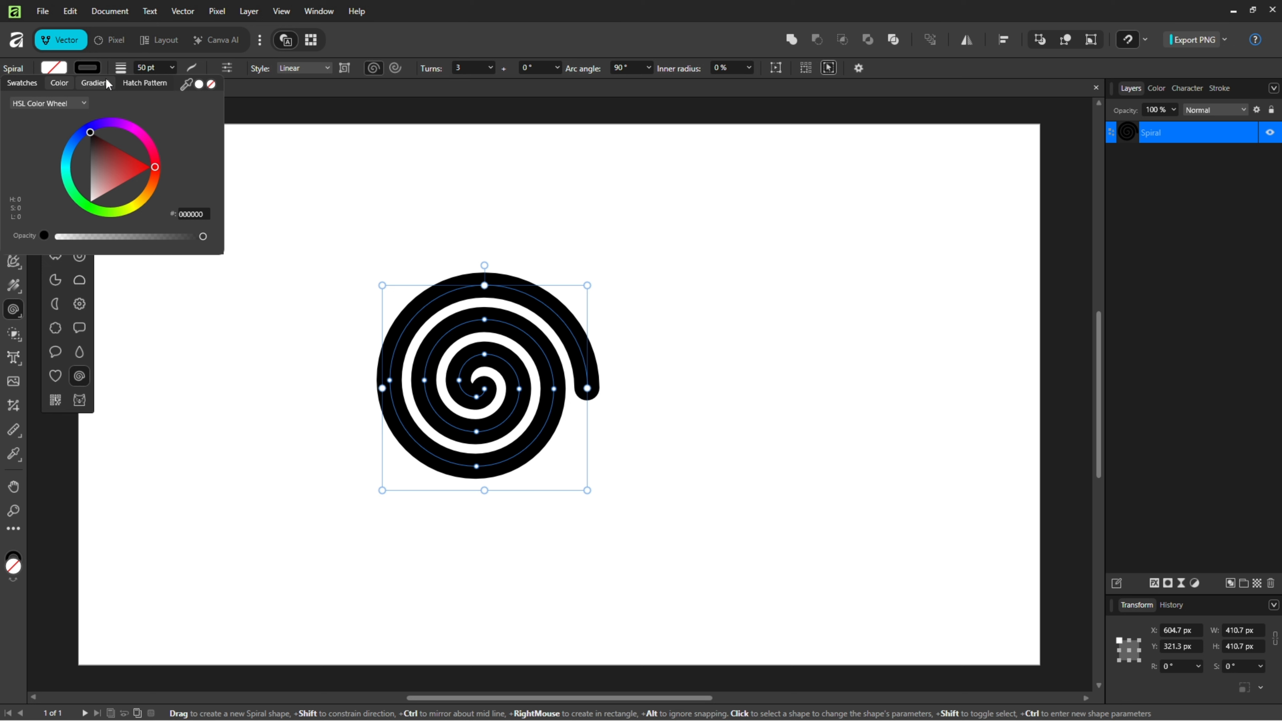
left_click(147, 140)
left_click_drag(148, 142, 153, 143)
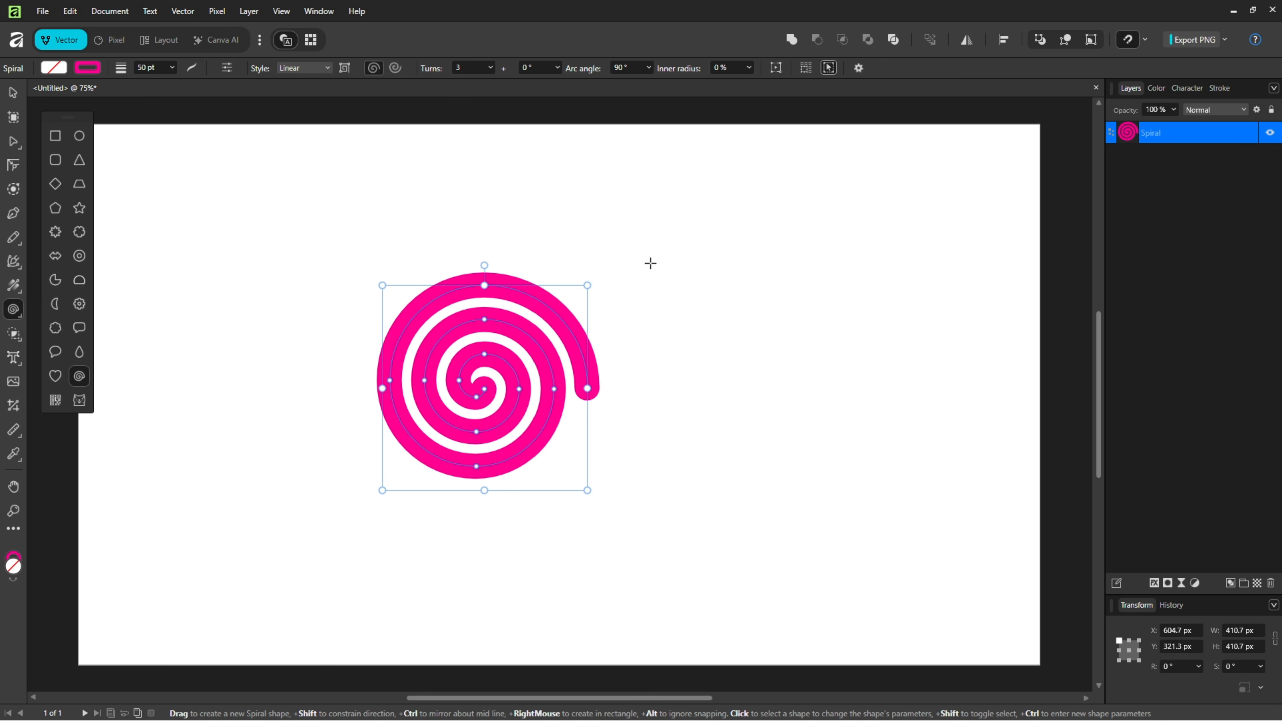
- Taper the spiral with the Stroke Width Tool, narrowing the outer end almost to a point and widening the inner end to about 55 pt
right_click(19, 262)
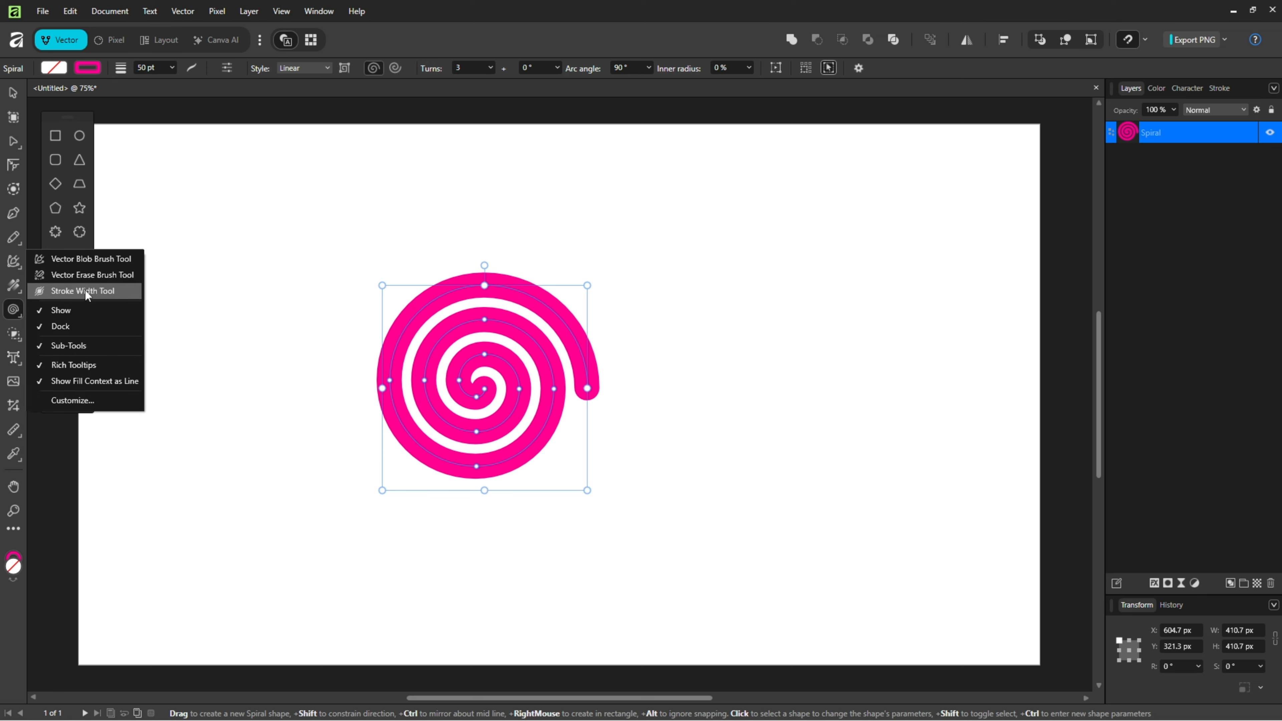
left_click(71, 291)
scroll(524, 407, "up", 5)
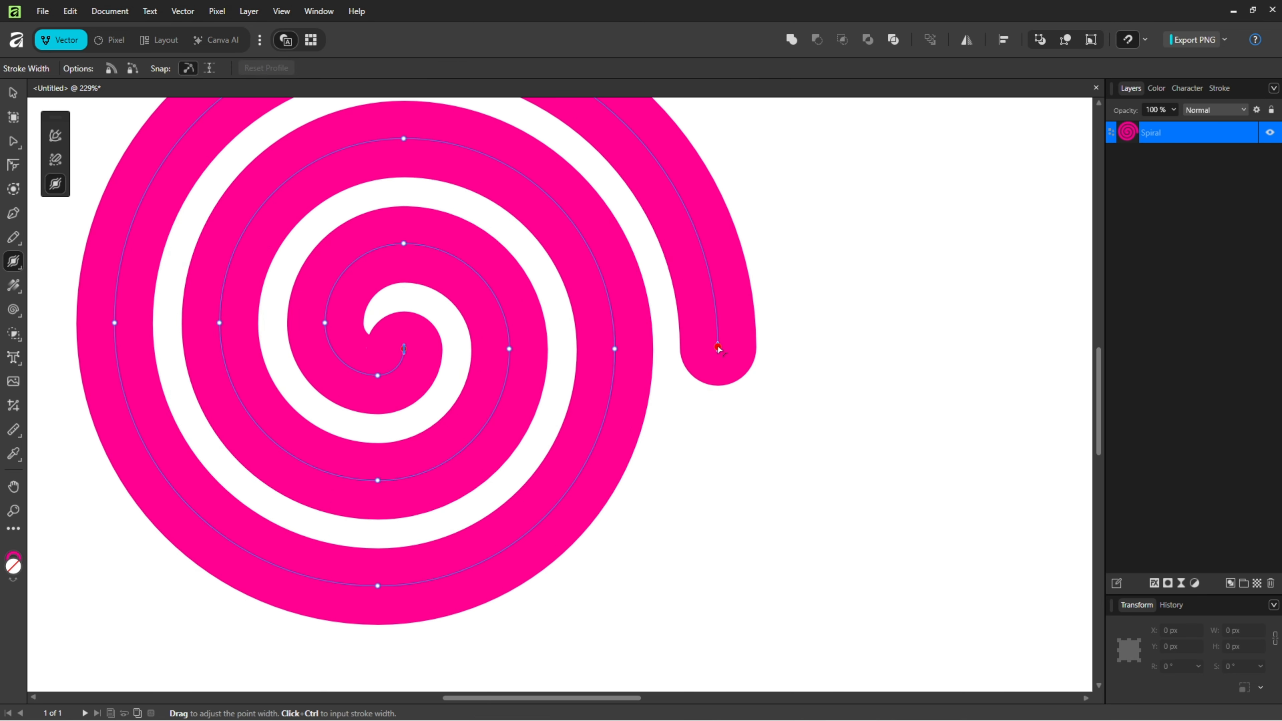
left_click_drag(717, 348, 718, 350)
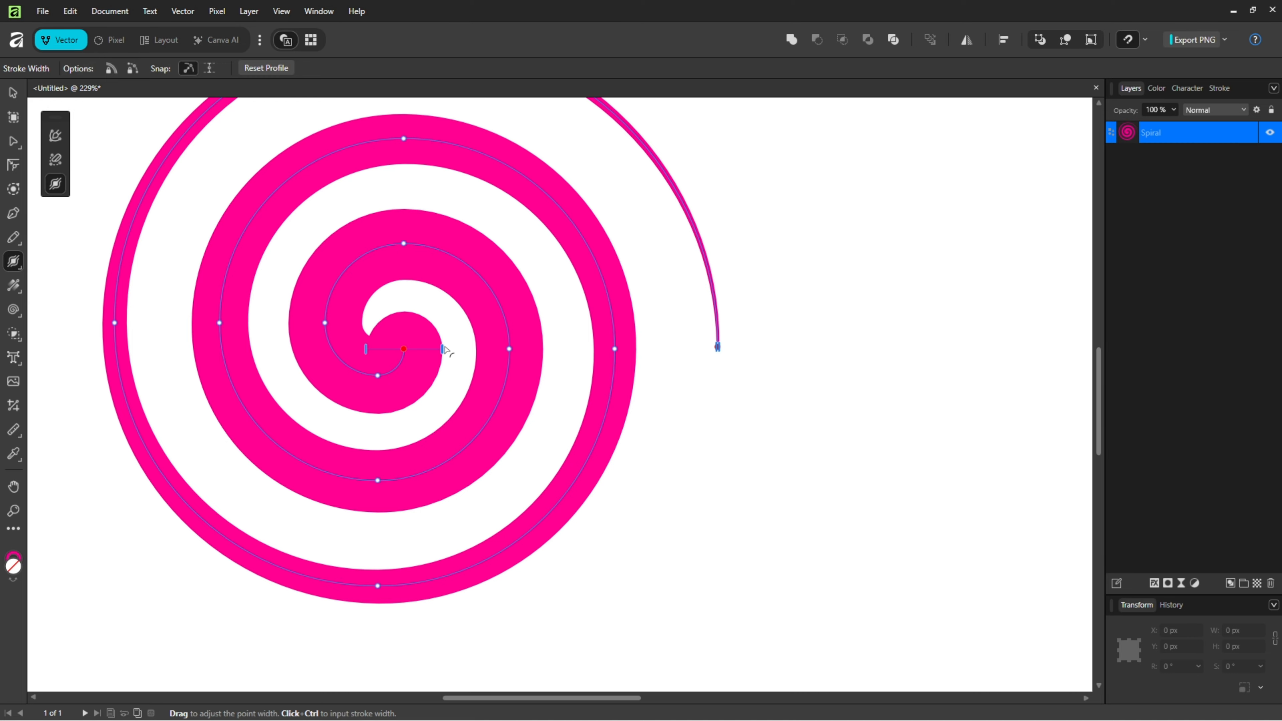
left_click_drag(443, 349, 446, 350)
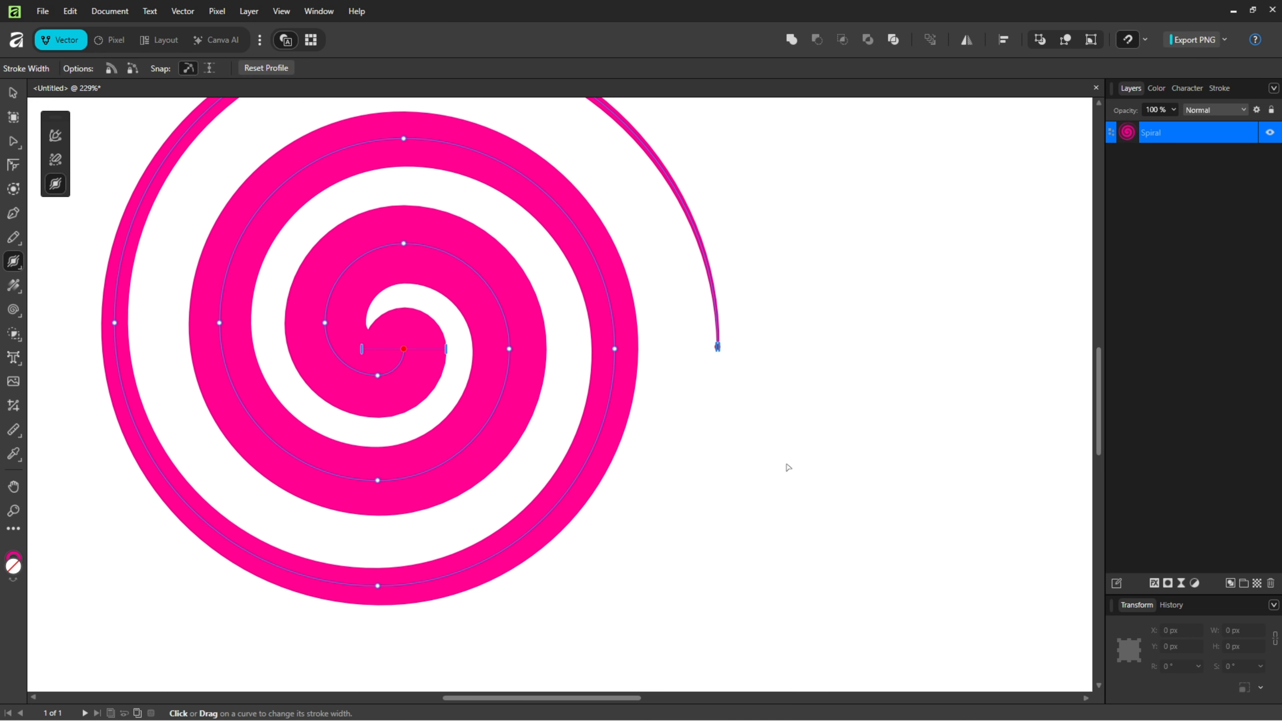
key("ctrl+0")
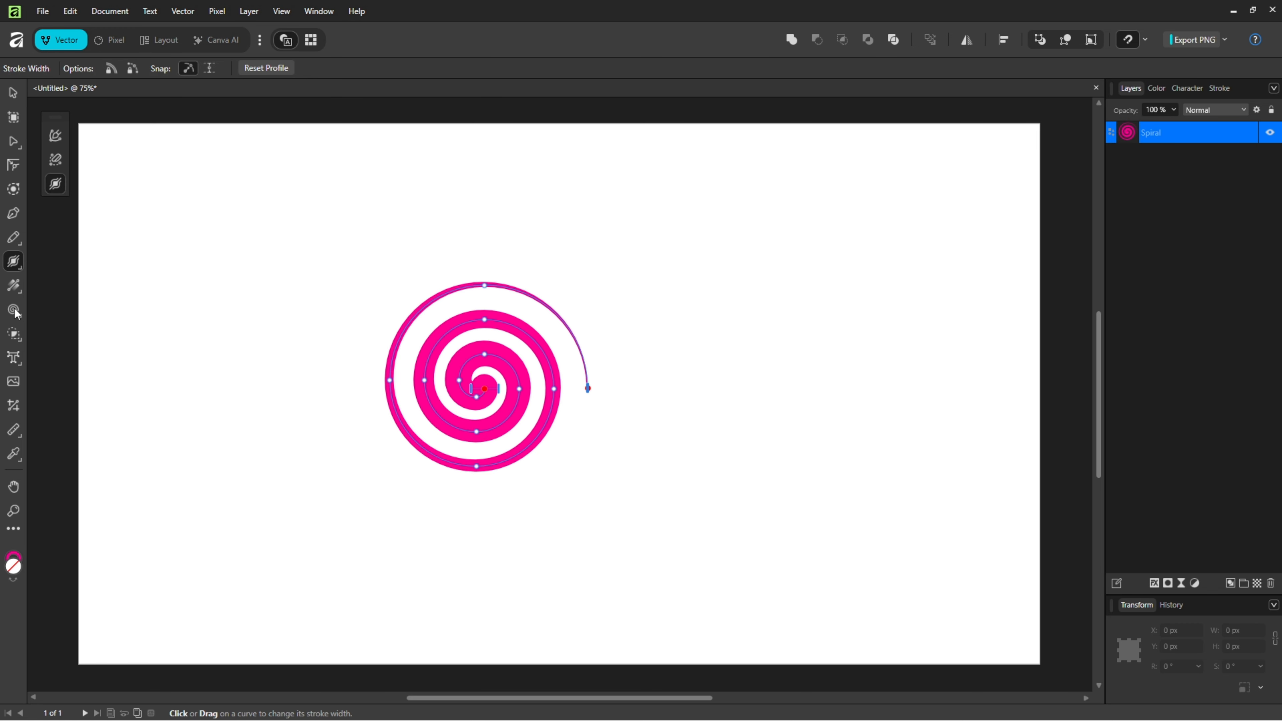
- Draw a circle about 454 px in diameter over the spiral and remove its stroke
right_click(26, 304)
left_click(64, 246)
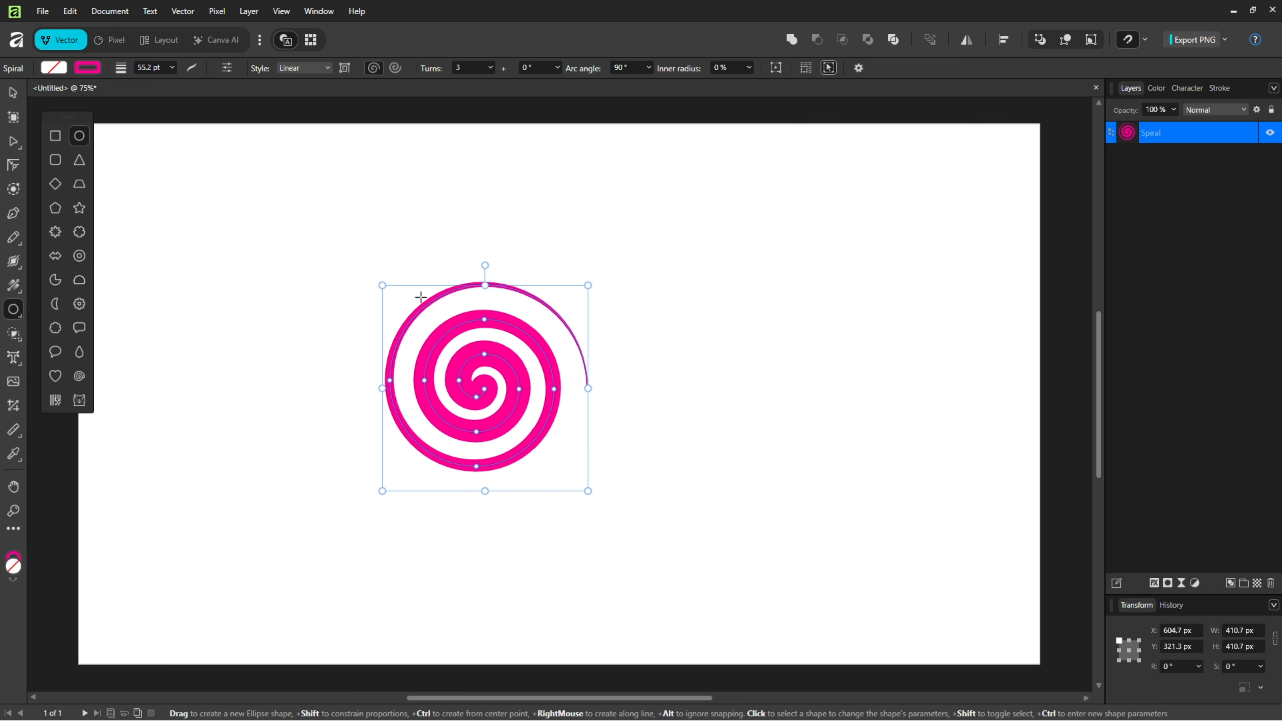
left_click_drag(411, 272, 637, 501)
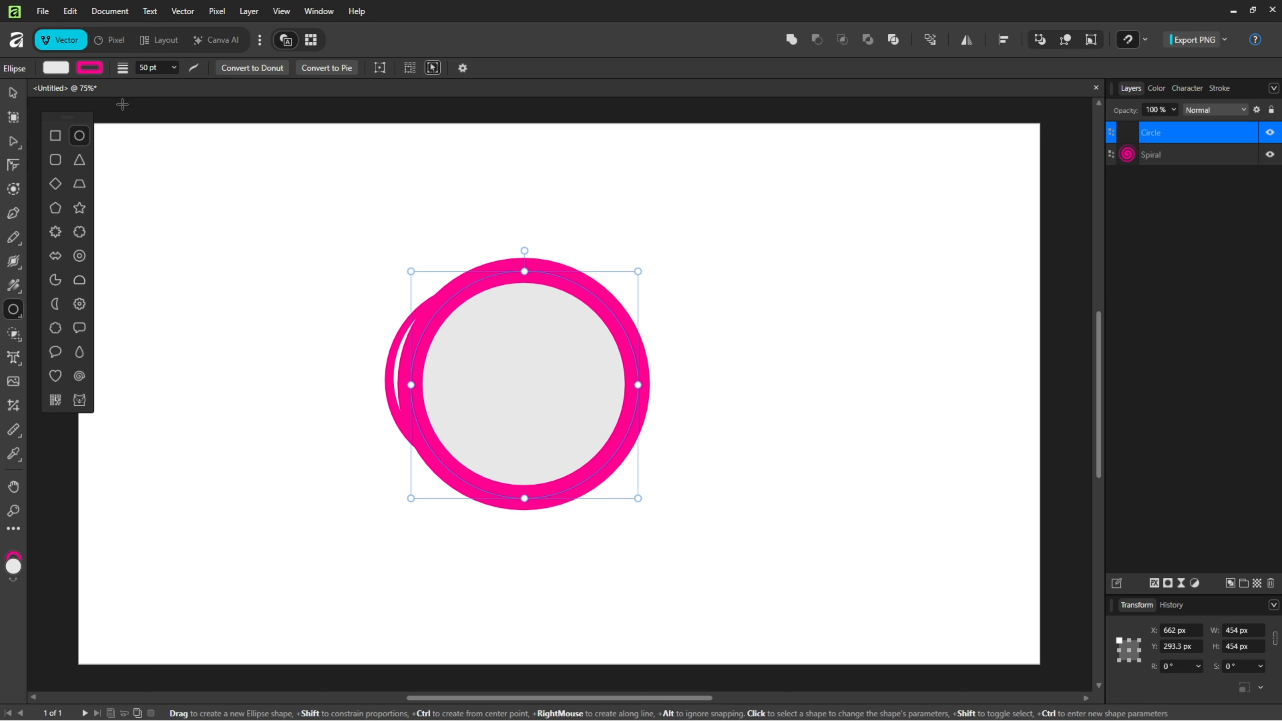
left_click(91, 68)
left_click(212, 84)
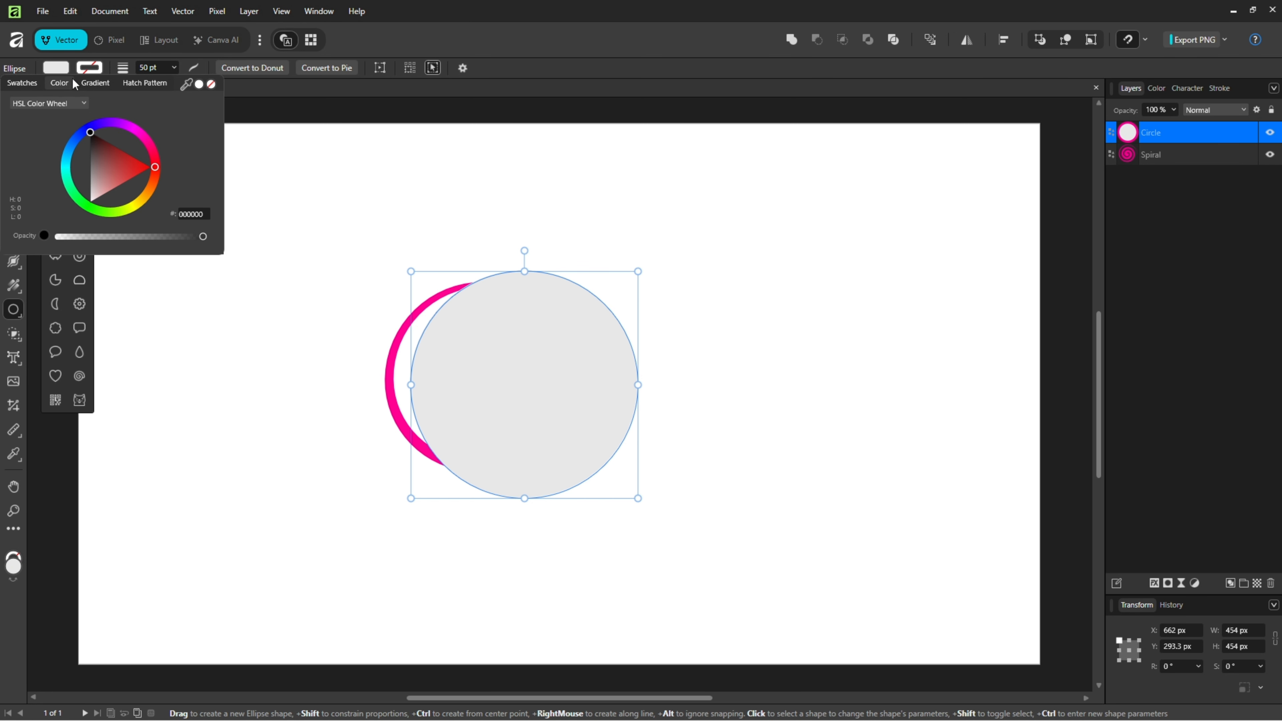
- Fill the circle with light pink and set its width and height to 500 px
left_click(66, 68)
left_click(149, 143)
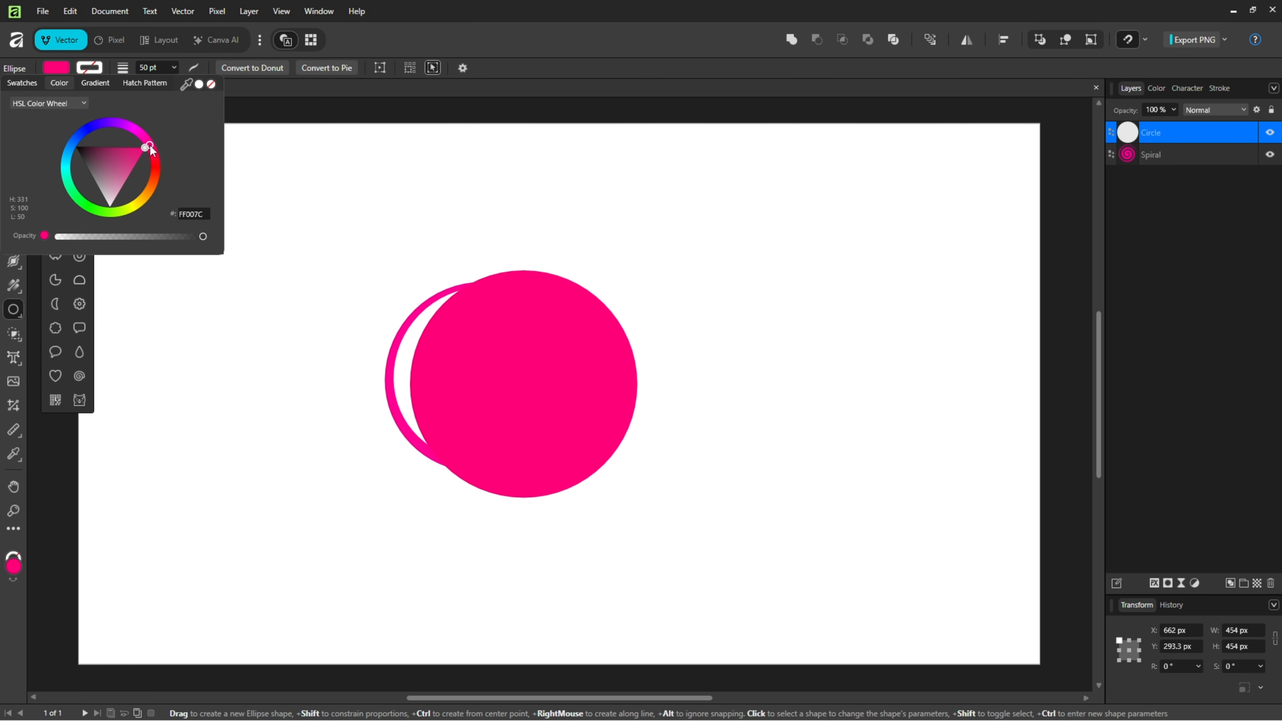
left_click(129, 175)
left_click_drag(130, 177, 134, 186)
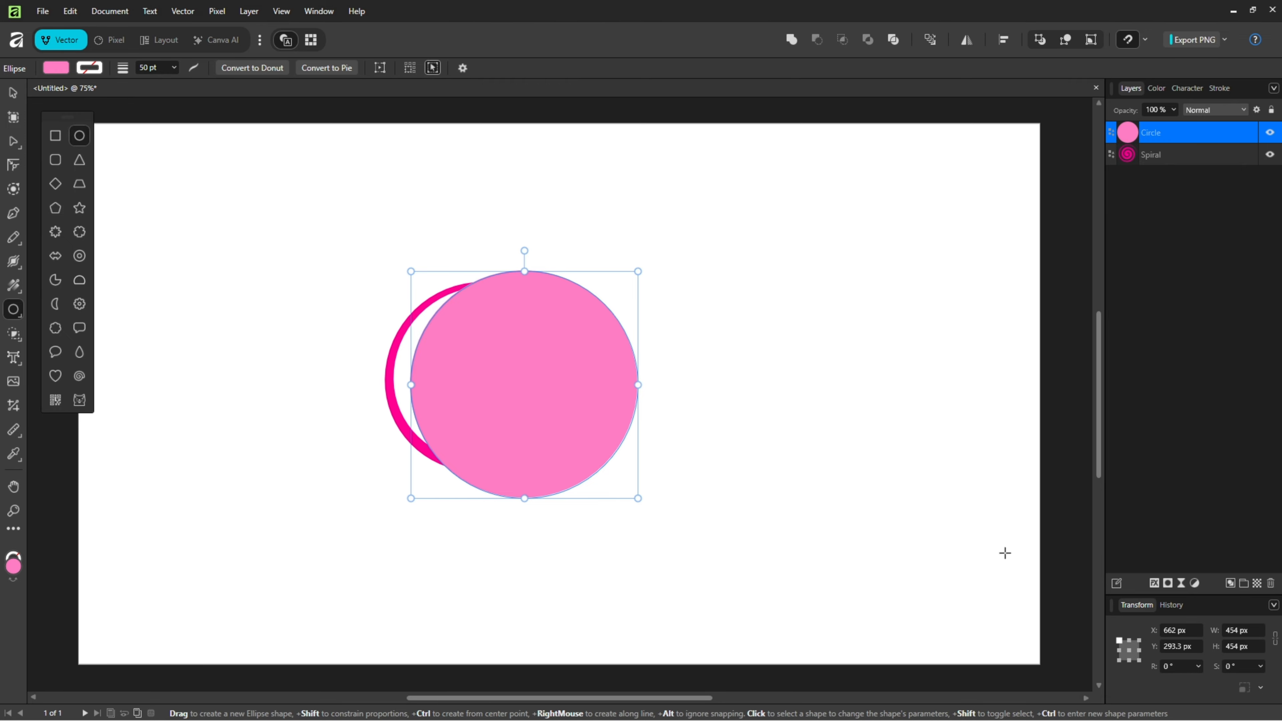
left_click(1245, 631)
type("500")
key("Return")
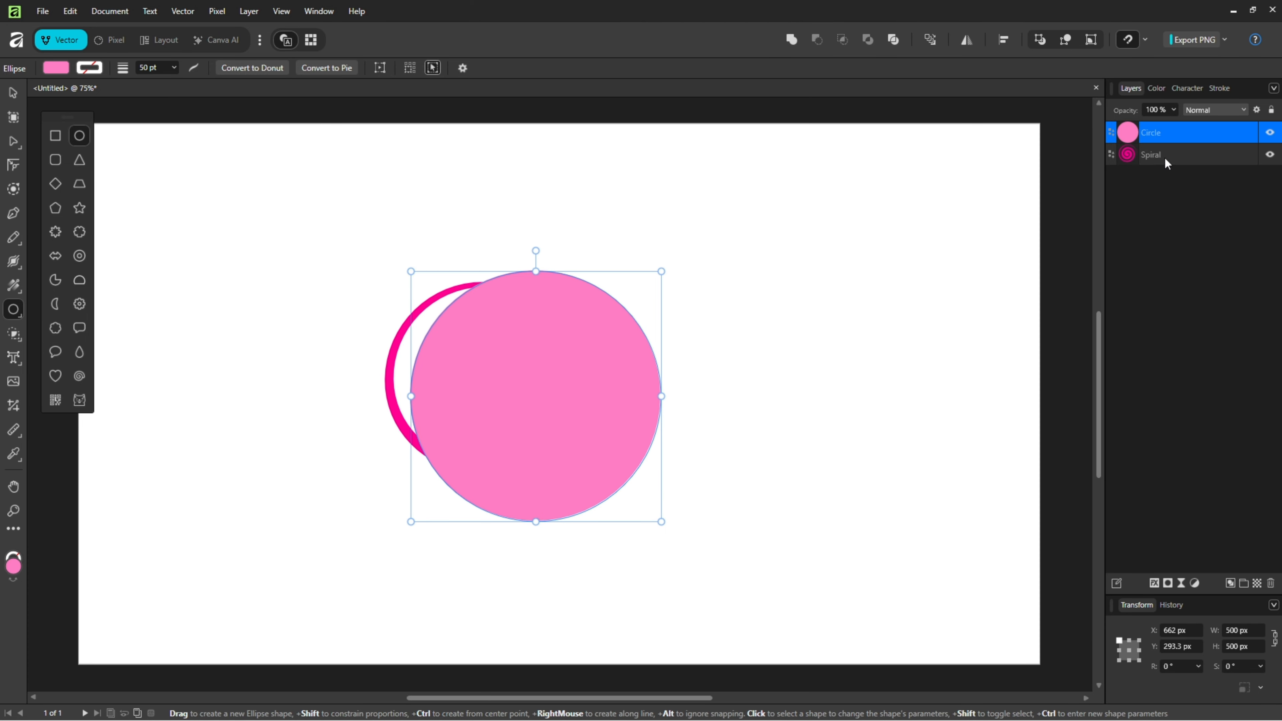
- Nest the spiral inside the circle as clipped content, then reposition and enlarge it to fill the circle
left_click_drag(1169, 162, 1162, 137)
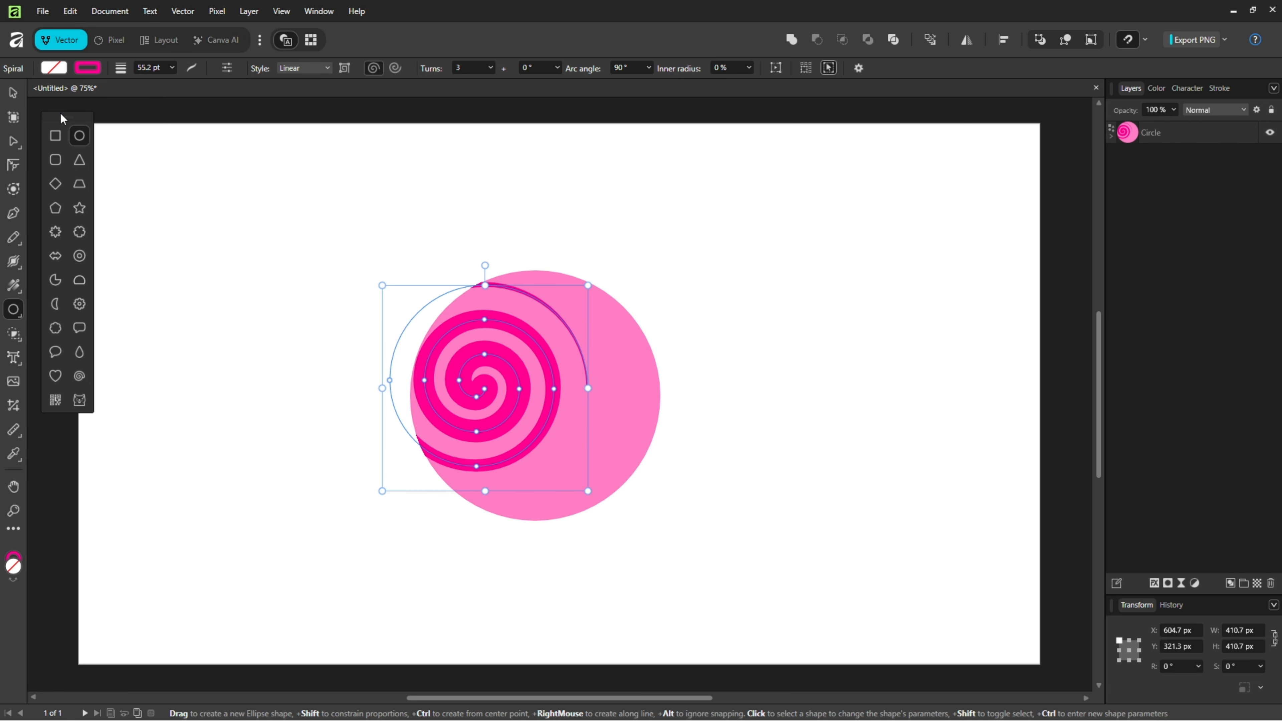
left_click(12, 93)
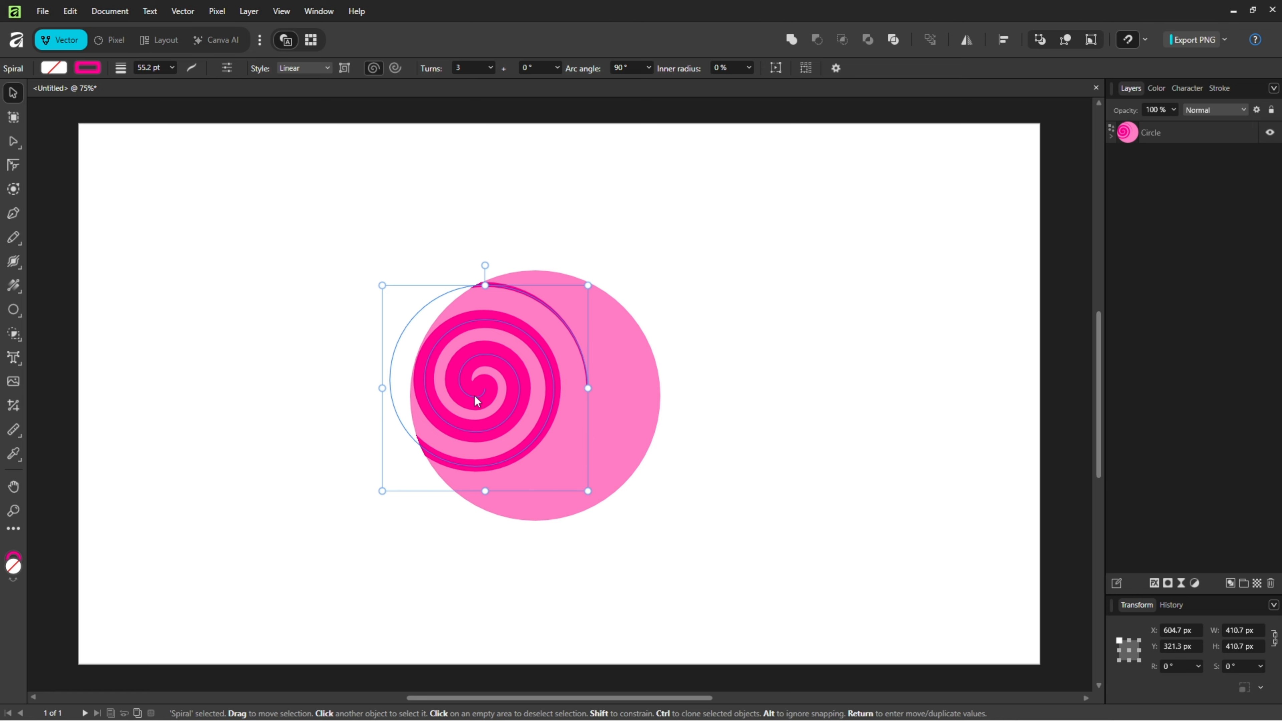
left_click_drag(470, 398, 517, 416)
left_click_drag(635, 304, 664, 289)
left_click(740, 453)
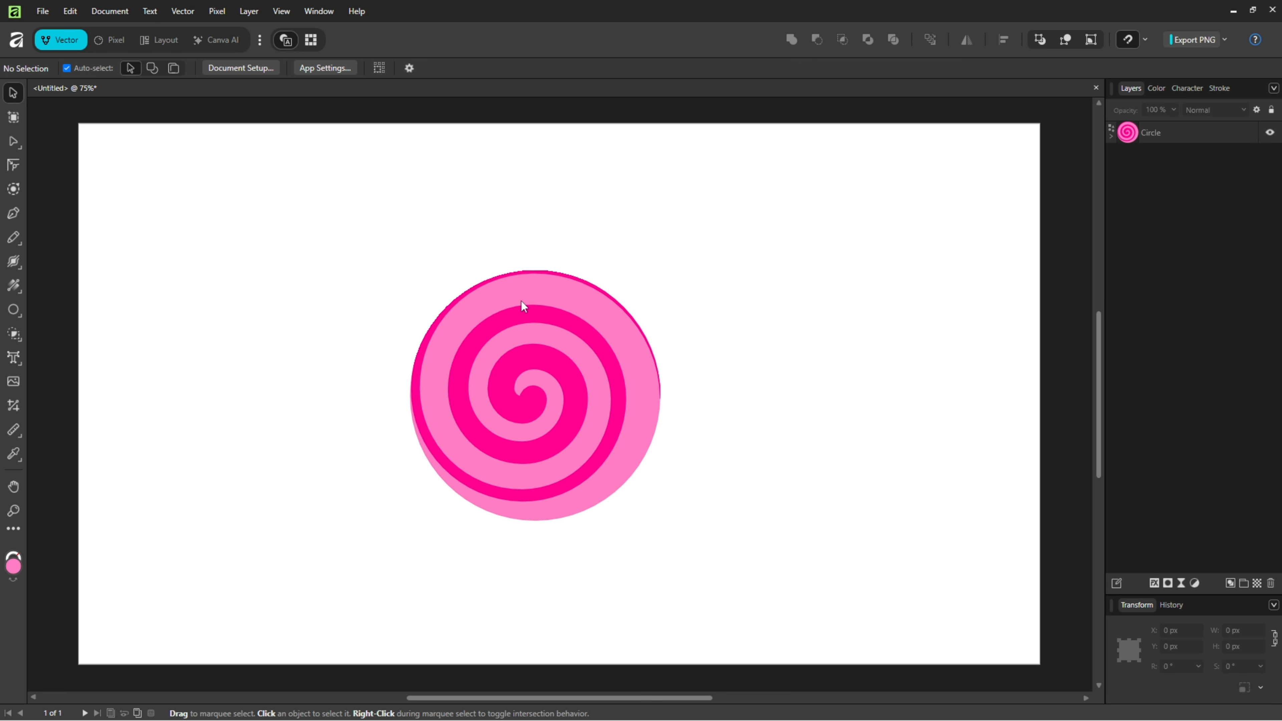
- Draw a diagonal two-point line with the Pen Tool from the candy's left edge to its top
left_click(13, 213)
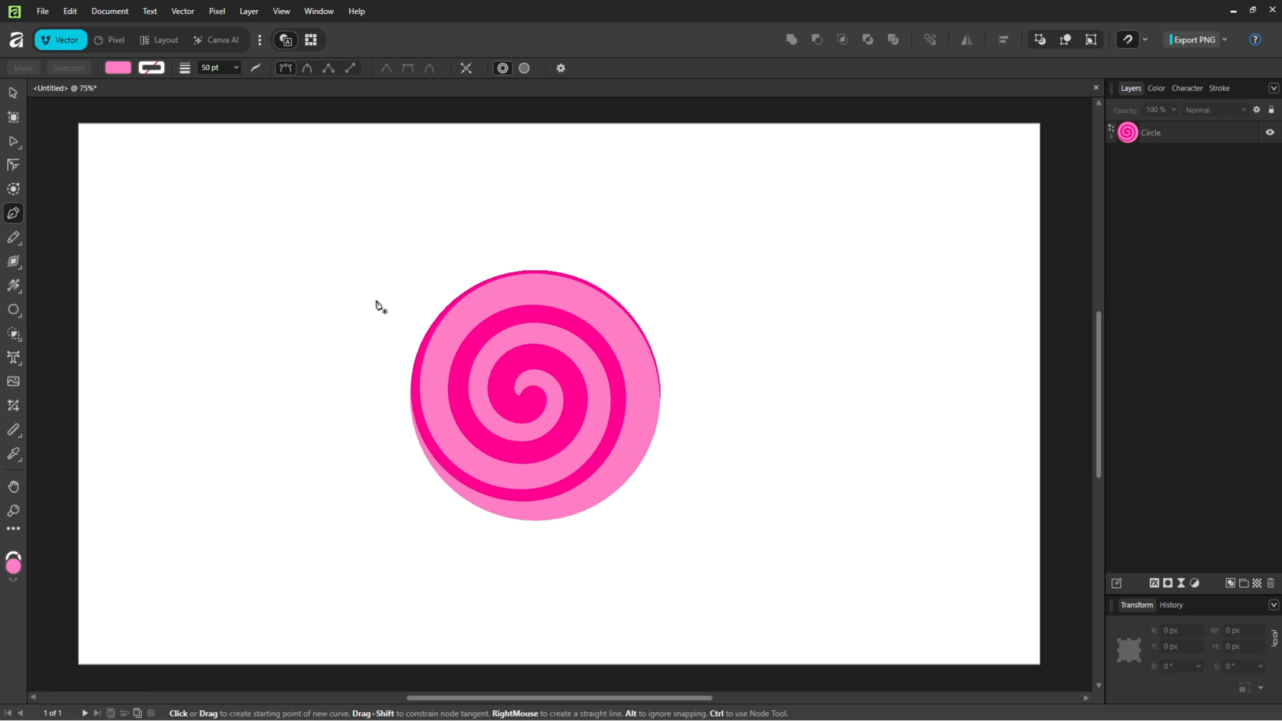
left_click(433, 395)
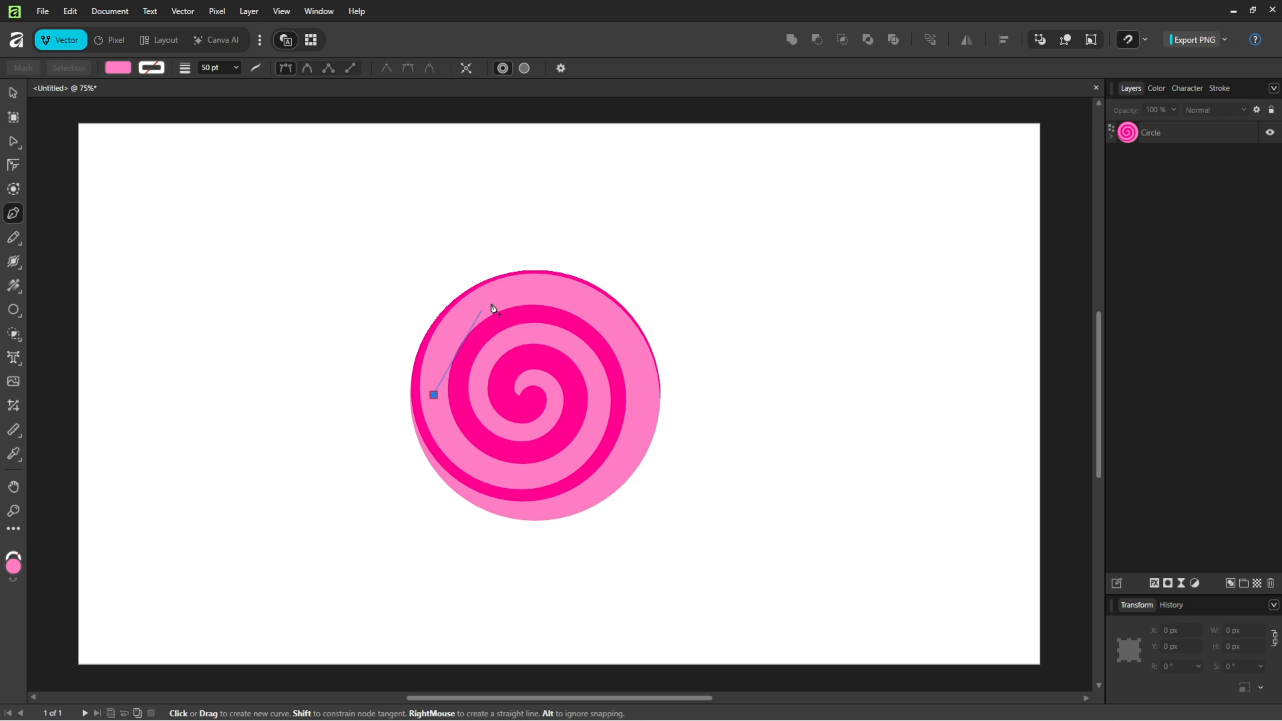
left_click(537, 290)
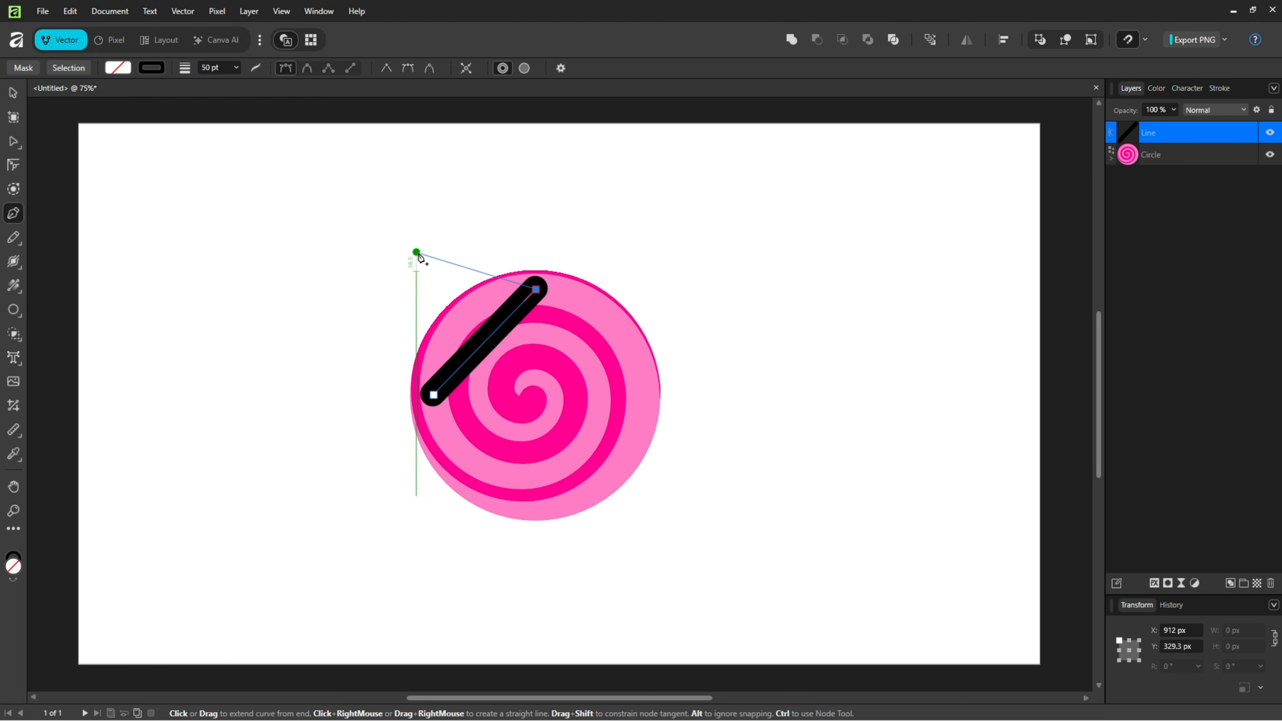
key("Escape")
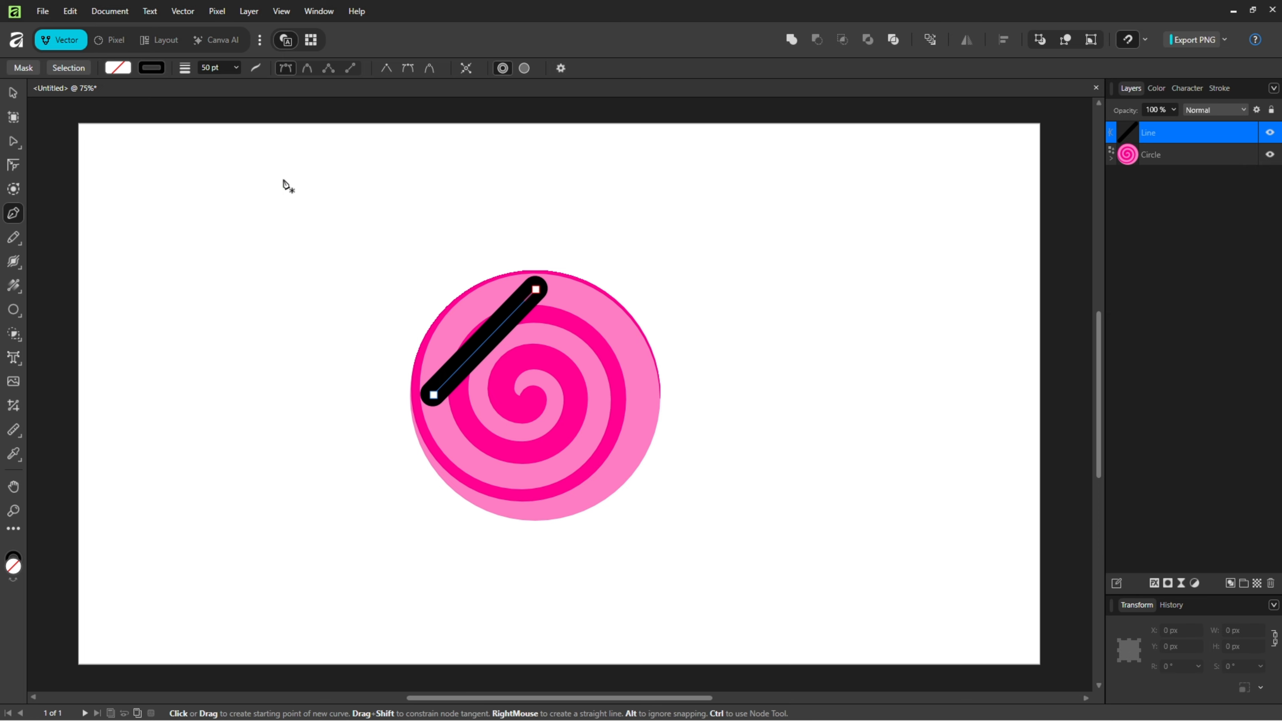
- Make the line's stroke white with slightly reduced opacity and bend the line into an arc following the candy's upper-left edge
left_click(154, 69)
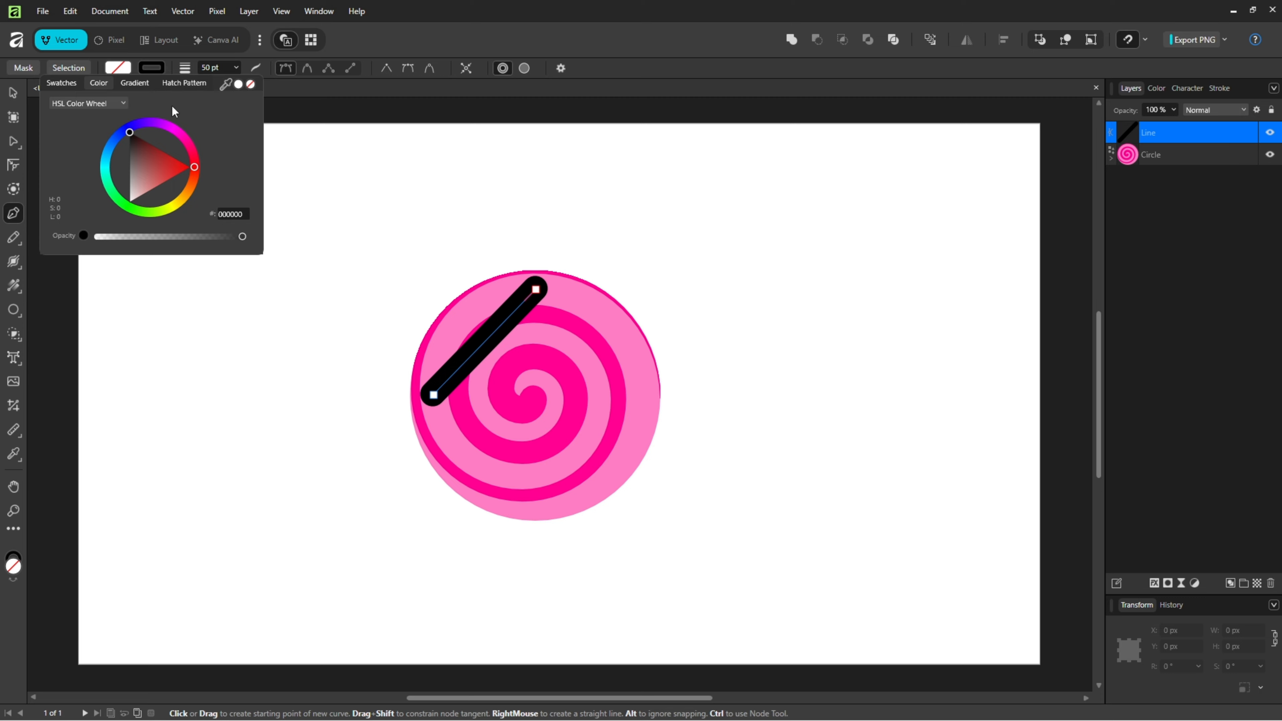
left_click(129, 204)
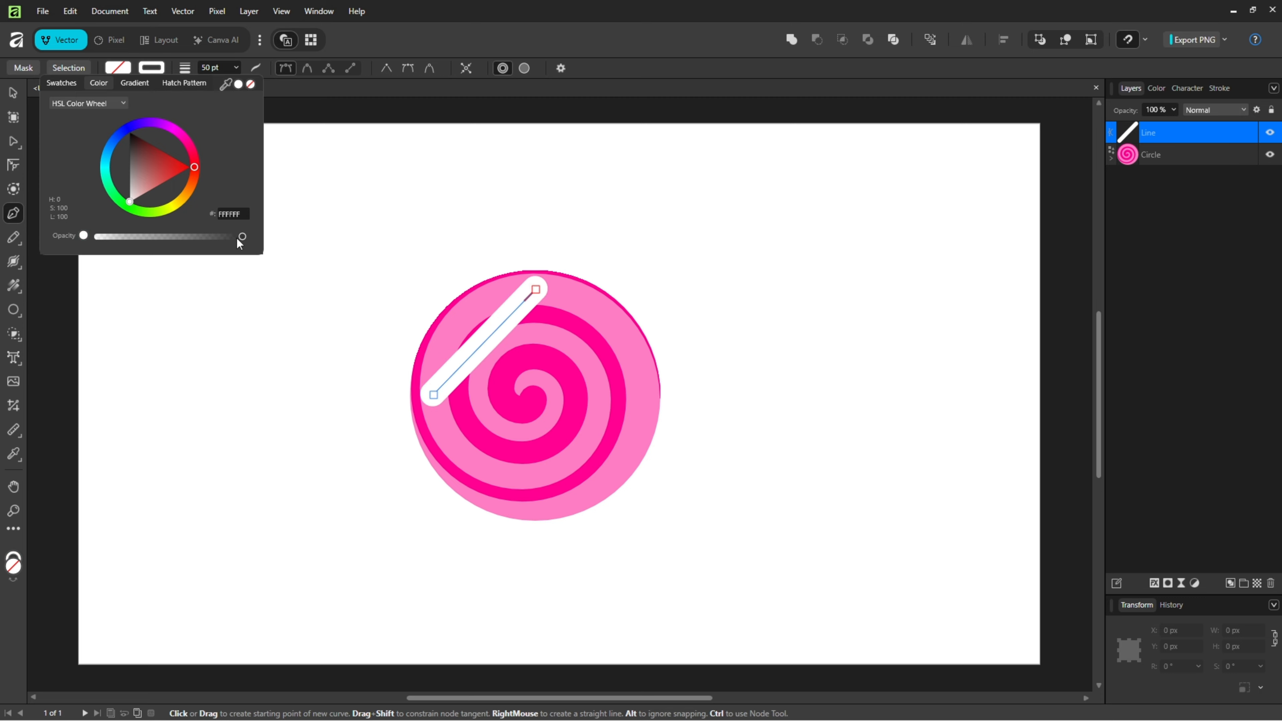
left_click_drag(243, 241, 228, 241)
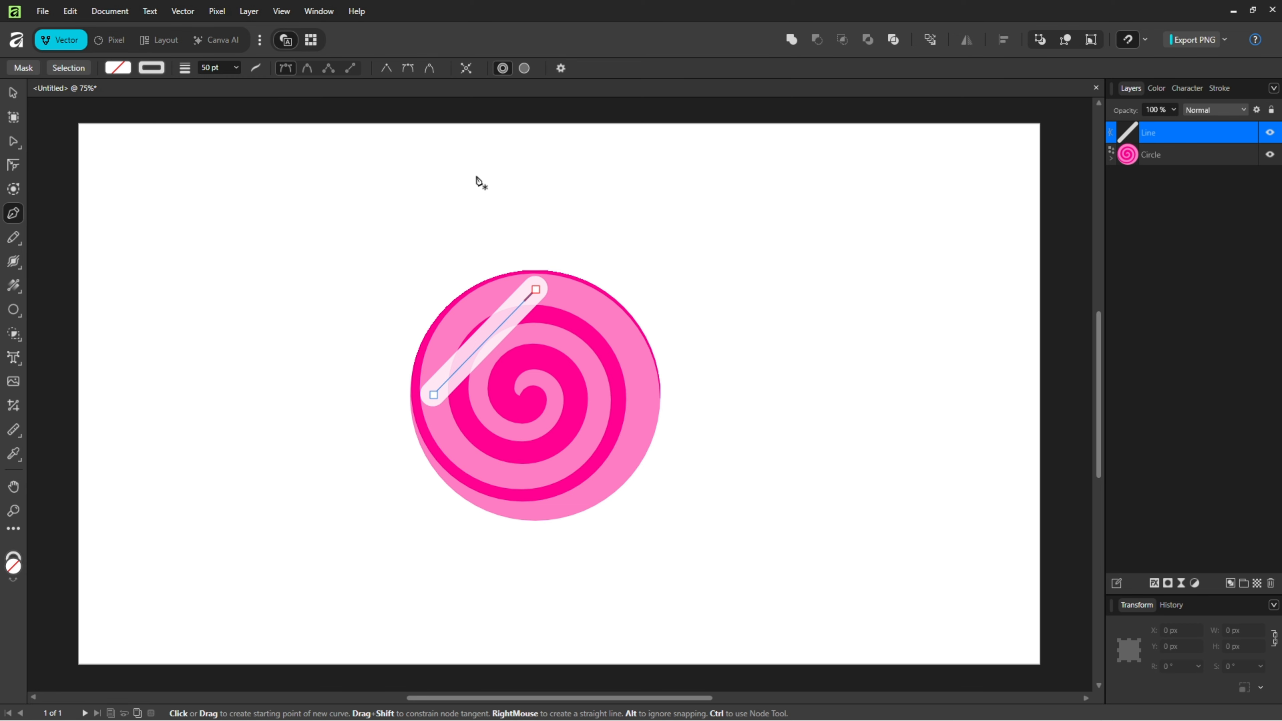
left_click(14, 142)
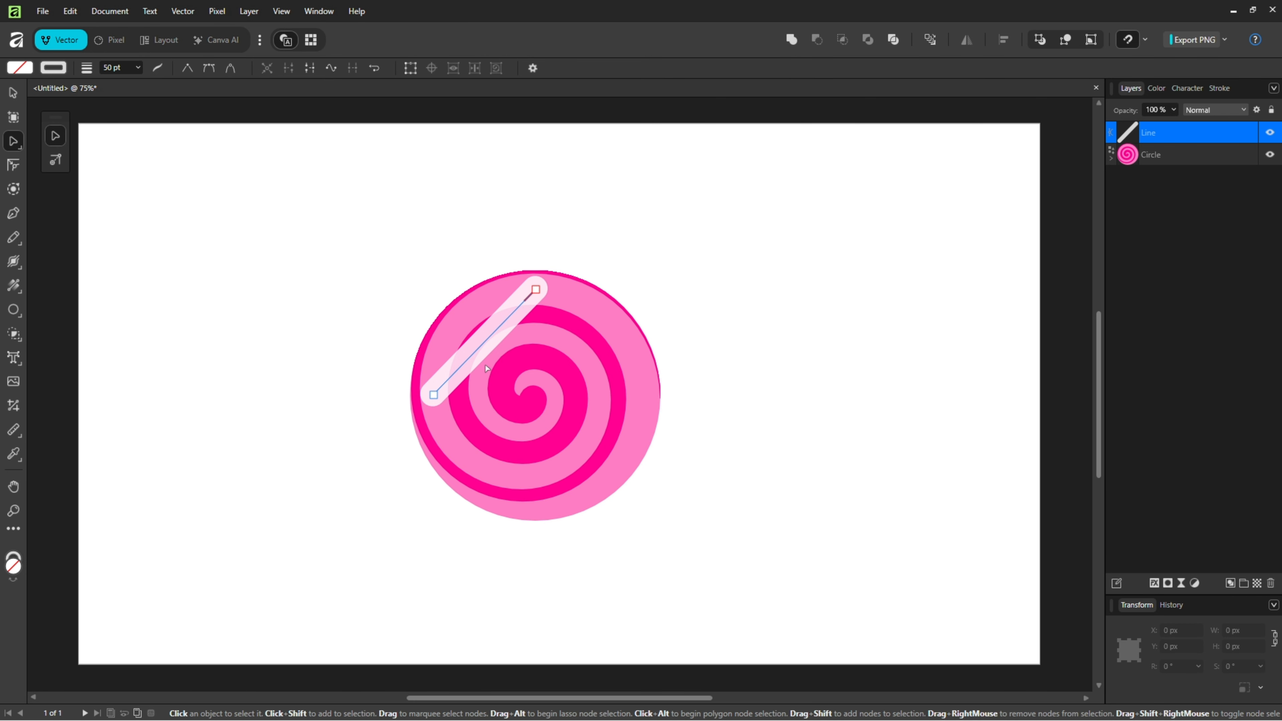
left_click_drag(475, 353, 466, 325)
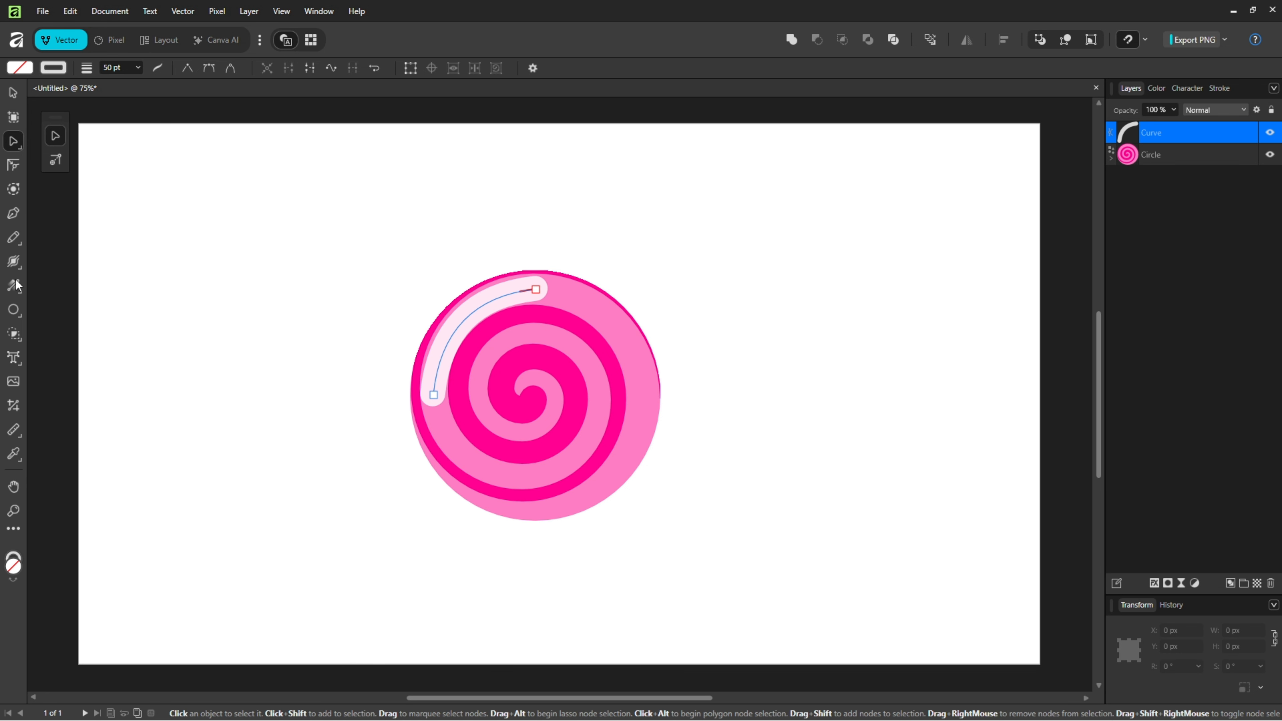
- Narrow the highlight arc's stroke to about 48.7 pt at its upper end and noticeably thinner at its lower end
left_click(15, 262)
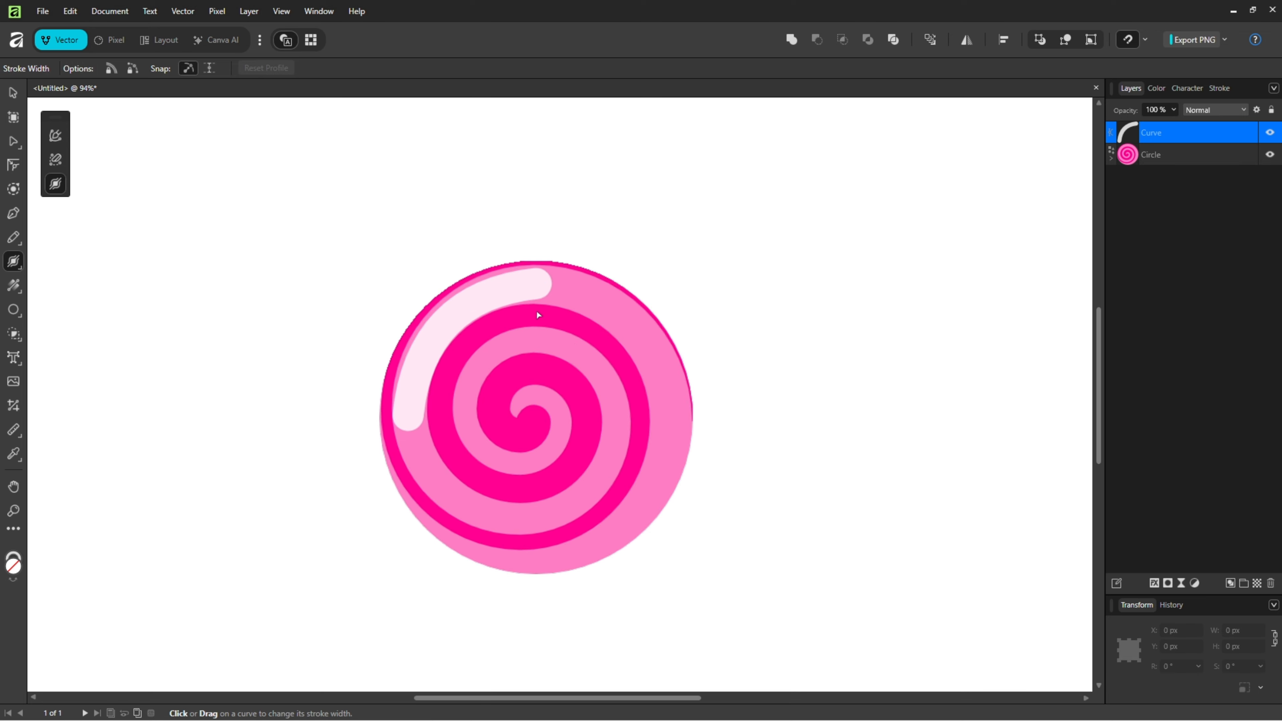
scroll(537, 311, "up", 5)
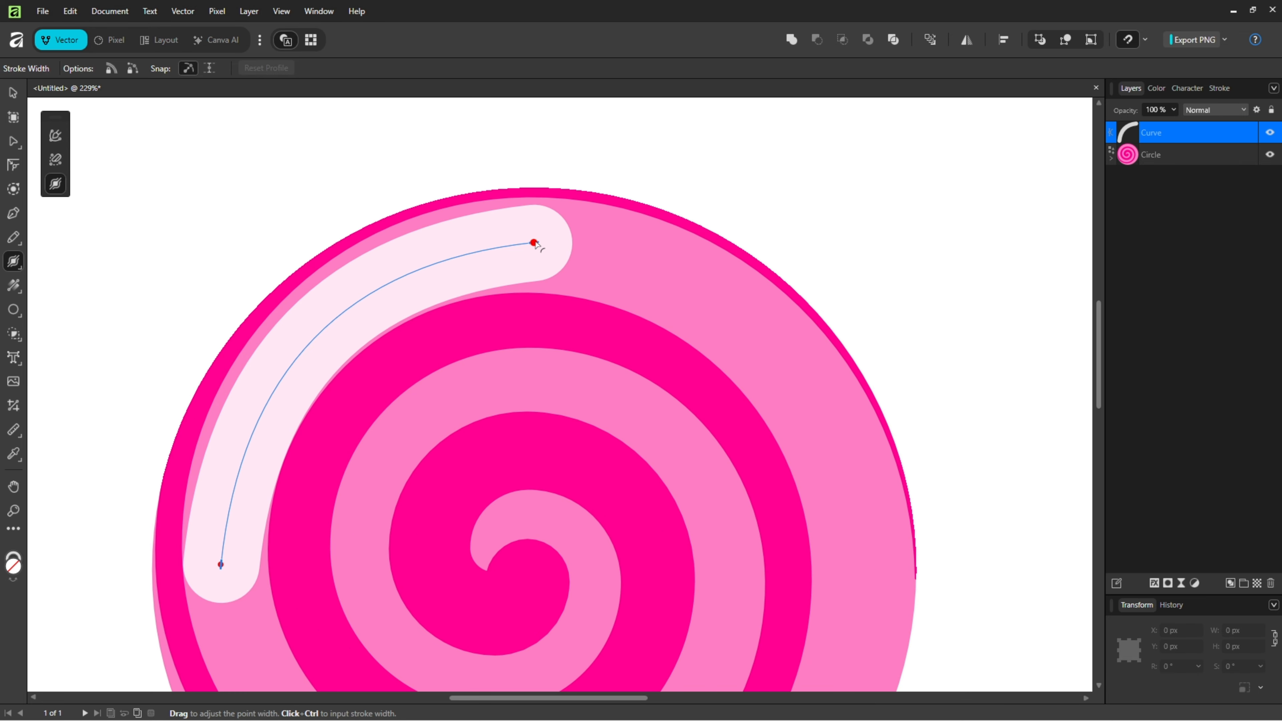
left_click_drag(535, 245, 525, 208)
left_click_drag(260, 569, 246, 570)
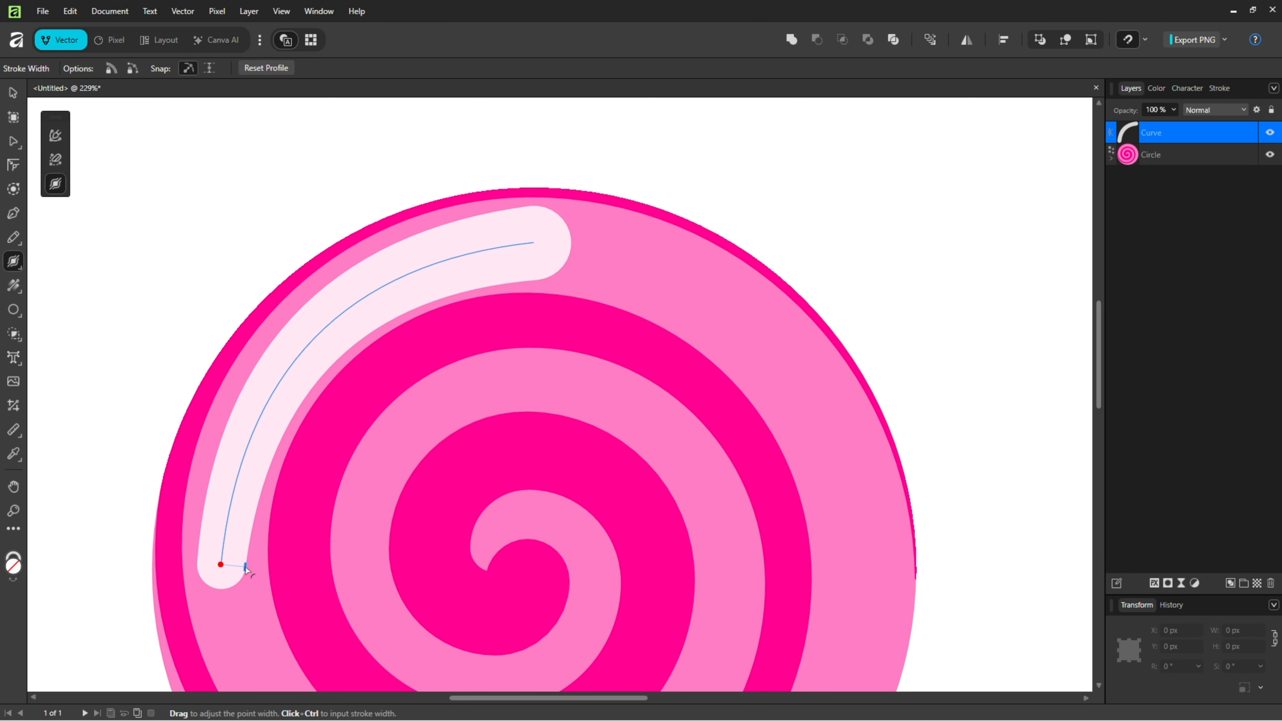
scroll(402, 426, "down", 1)
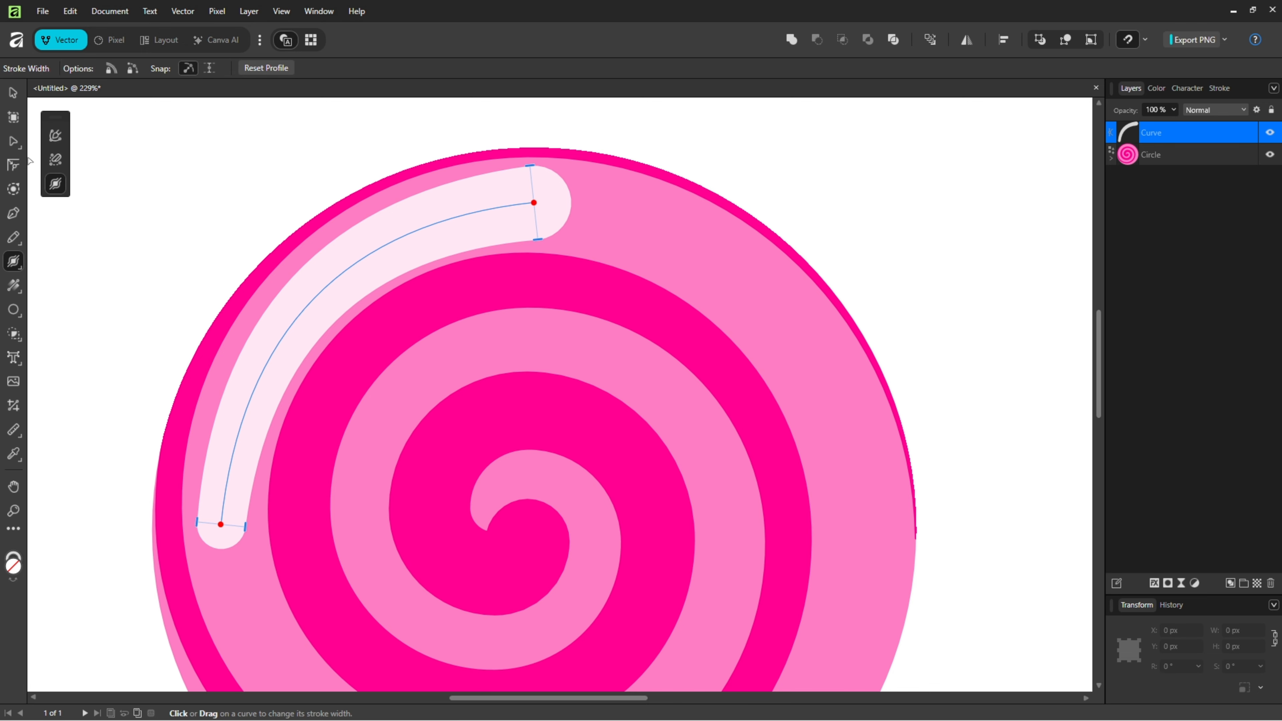
- Adjust the highlight arc's two curve handles outward so it follows the candy's rim more closely
left_click(13, 142)
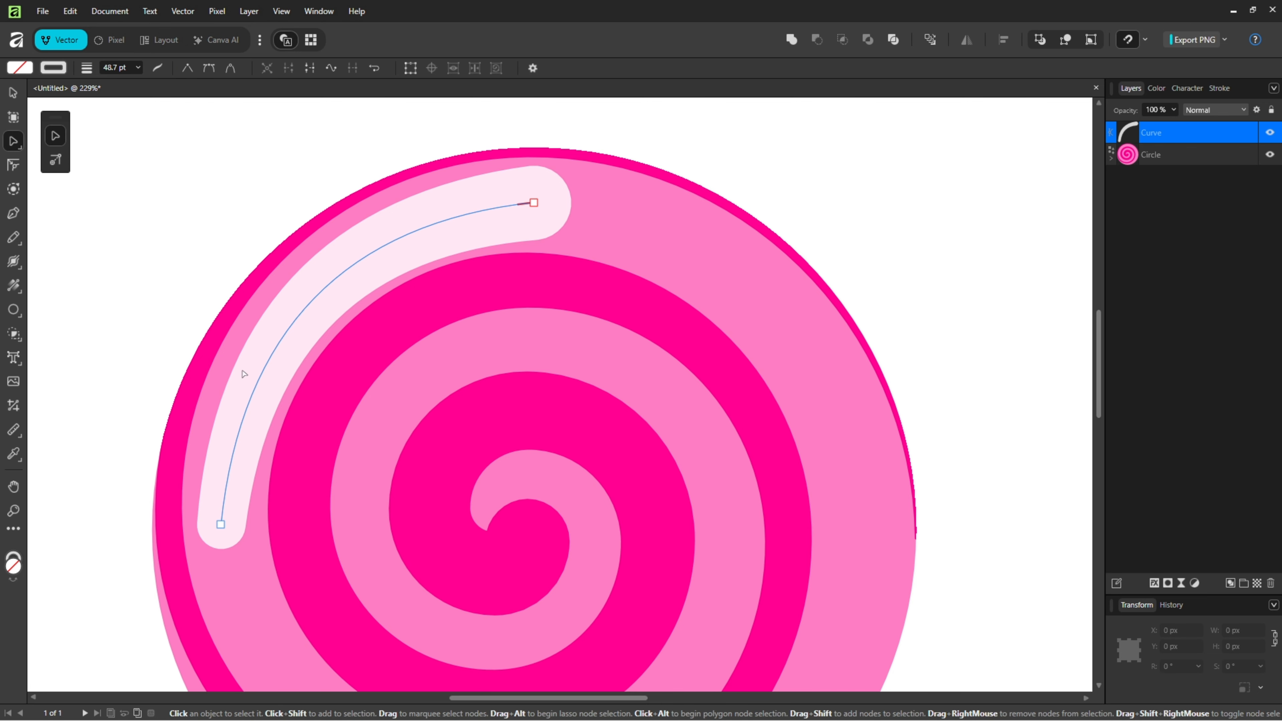
left_click(221, 524)
left_click_drag(243, 332, 220, 336)
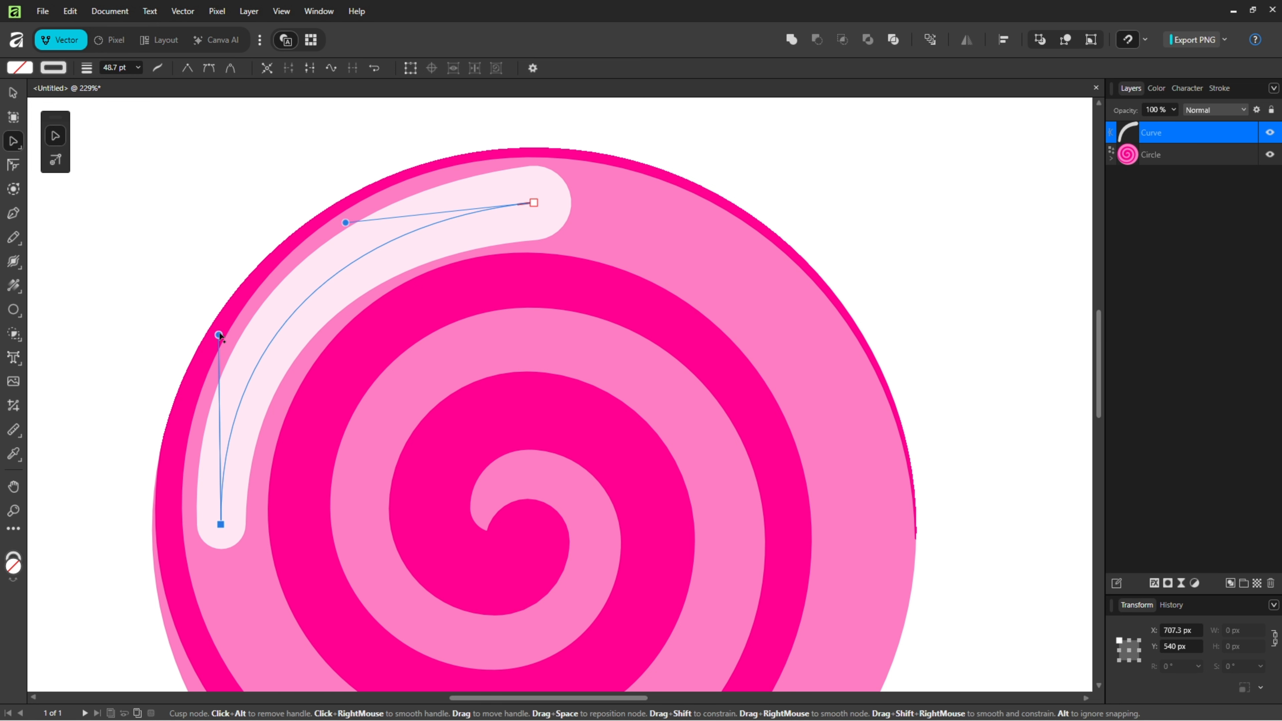
left_click_drag(345, 223, 358, 211)
- Draw a small circle about 31 px in diameter just below the highlight arc's lower end and remove its stroke
left_click_drag(472, 533, 589, 414)
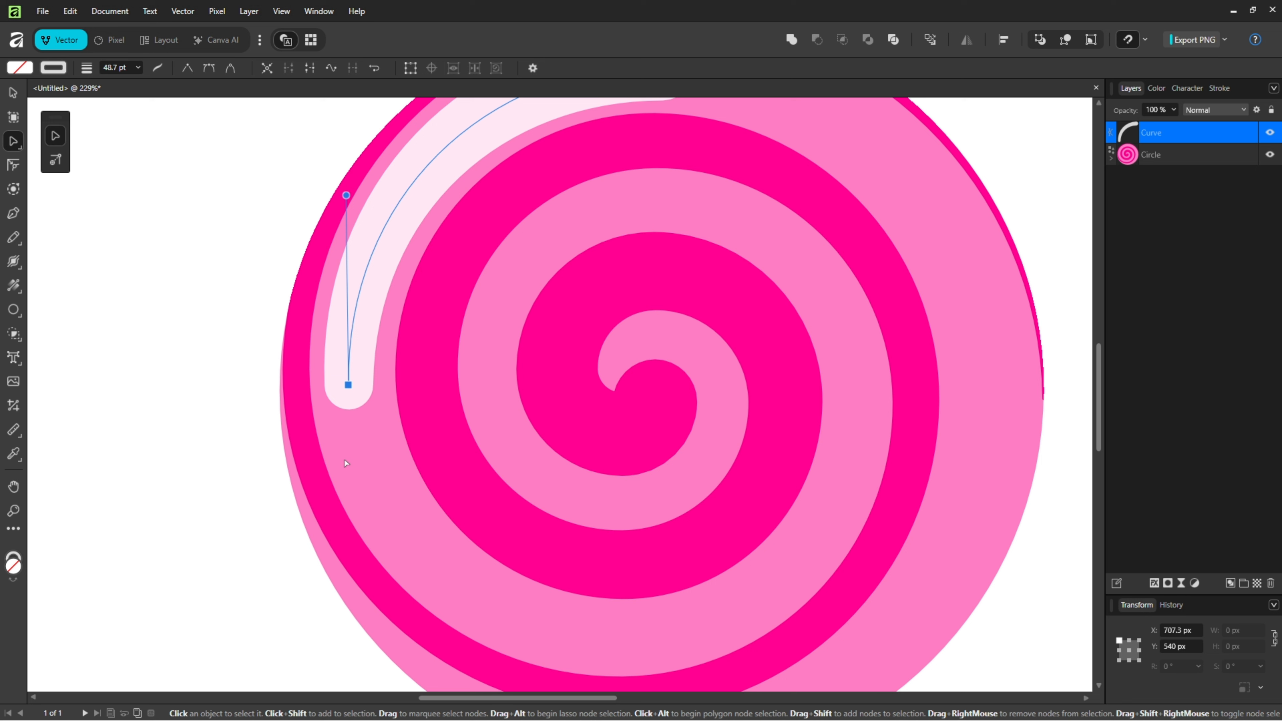
left_click(14, 311)
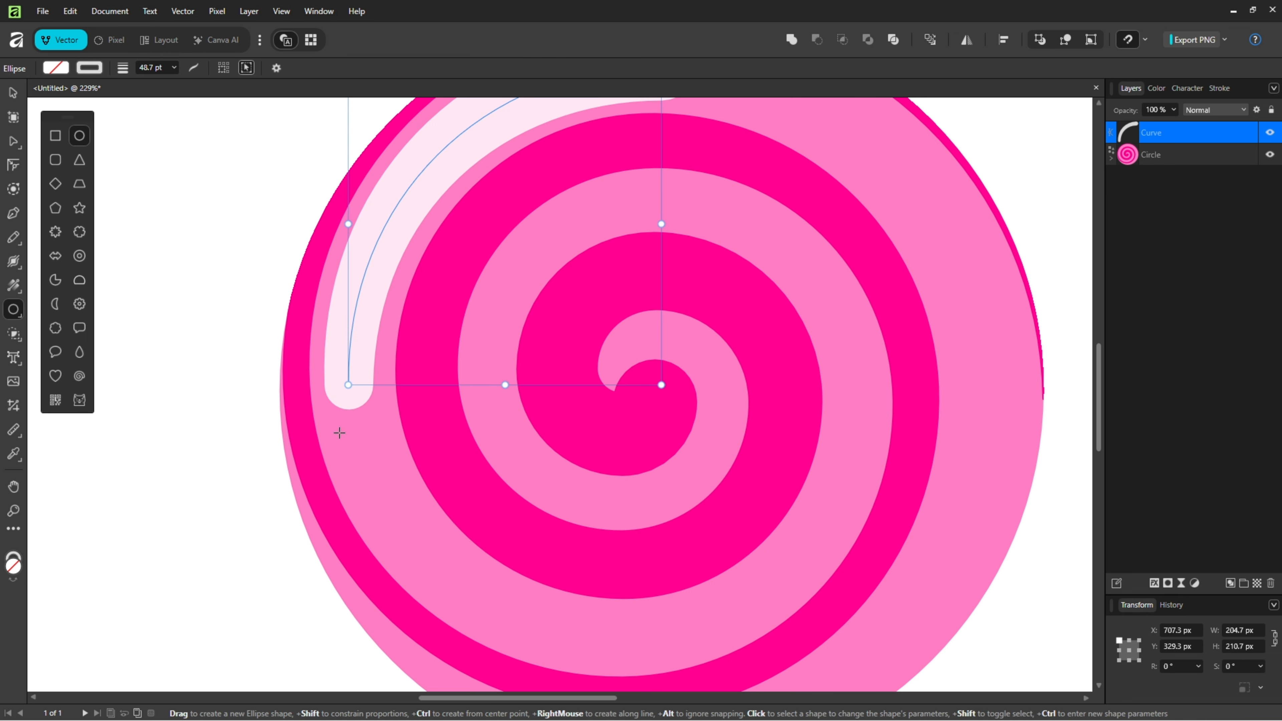
left_click_drag(338, 430, 385, 476)
left_click(88, 68)
left_click(211, 84)
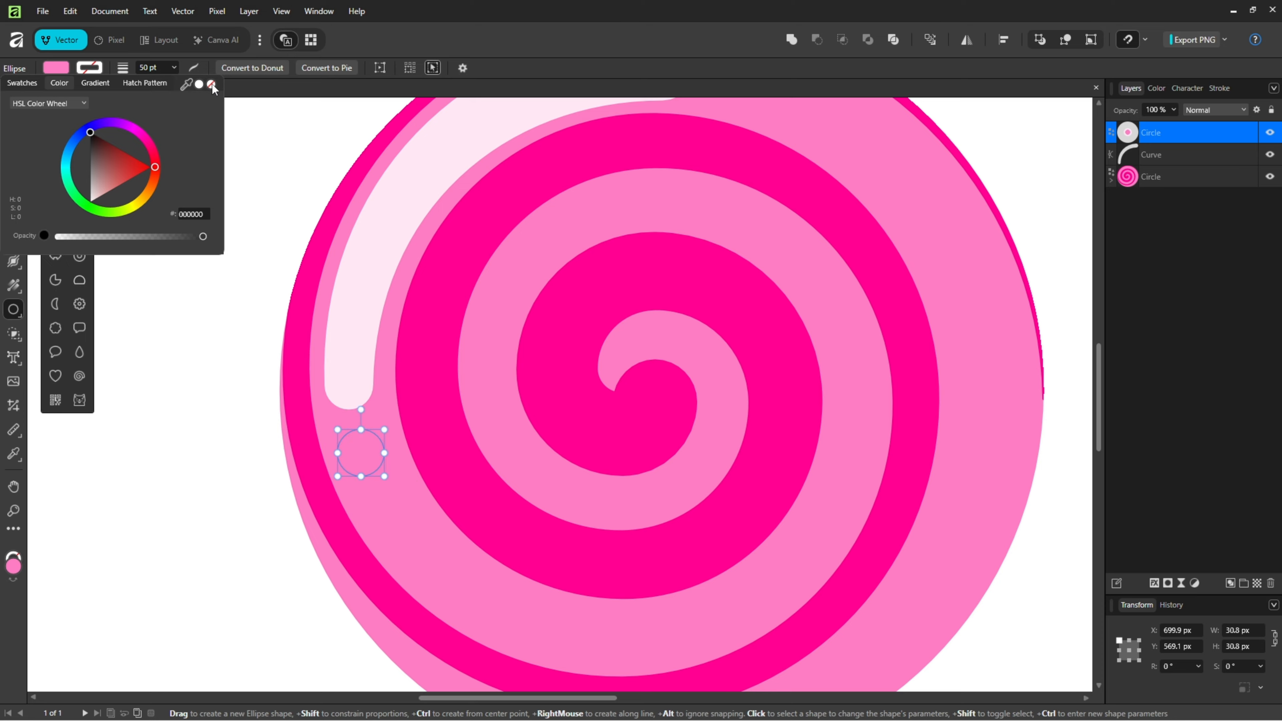
- Fill the small circle with white at slightly reduced opacity to match the highlight arc
left_click(65, 68)
left_click_drag(109, 174, 111, 247)
left_click_drag(195, 235, 196, 240)
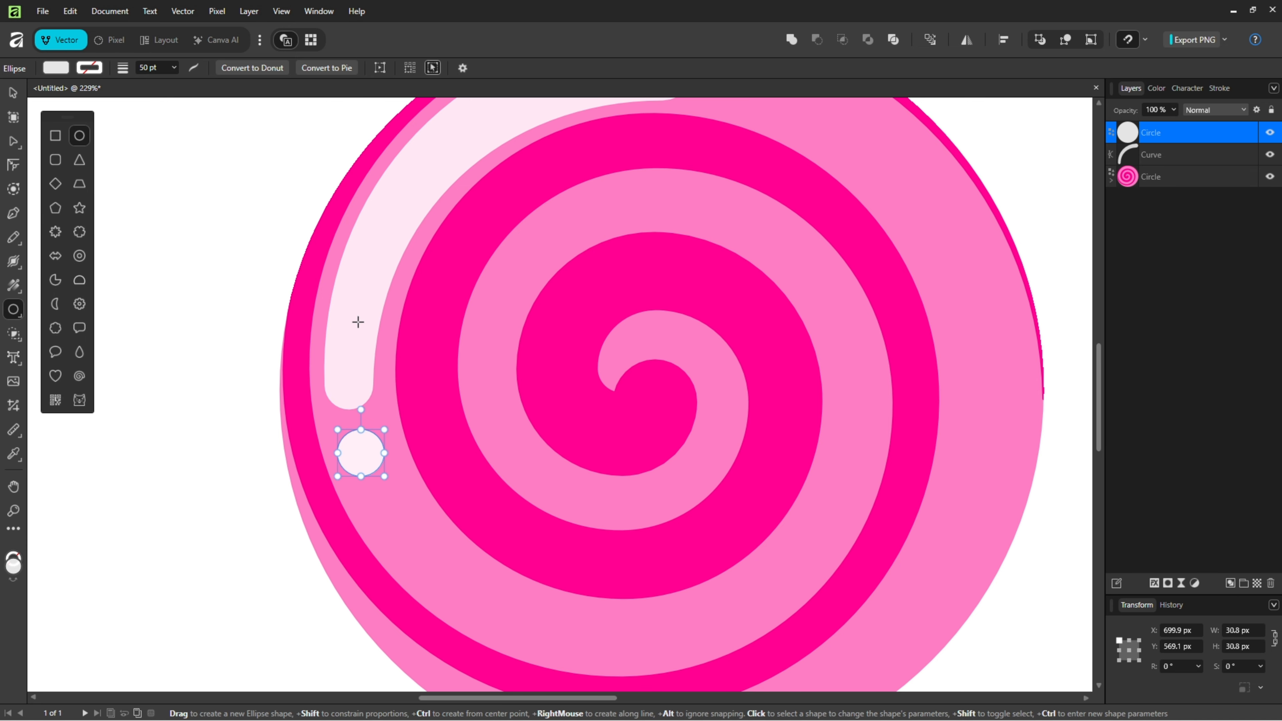
- Nudge the small highlight circle slightly right to about X 701.7 px and deselect it
left_click(13, 92)
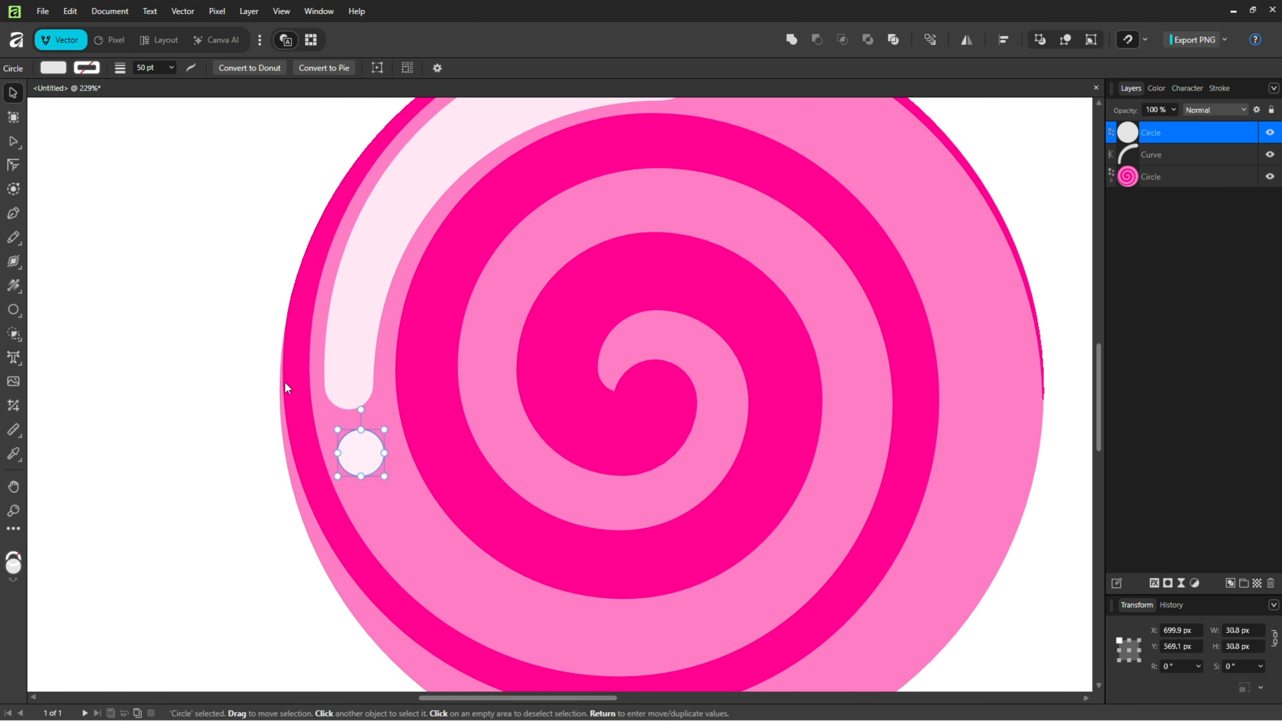
left_click_drag(360, 458, 363, 459)
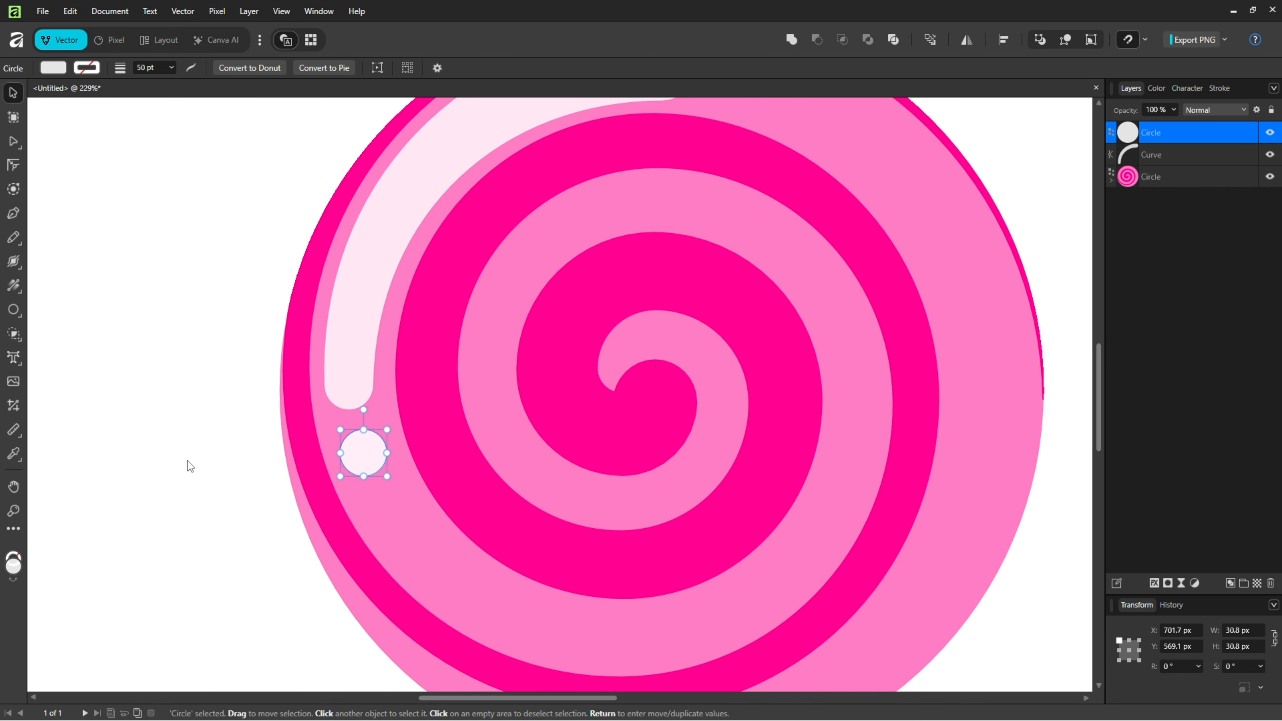
key("ctrl+0")
left_click(710, 397)
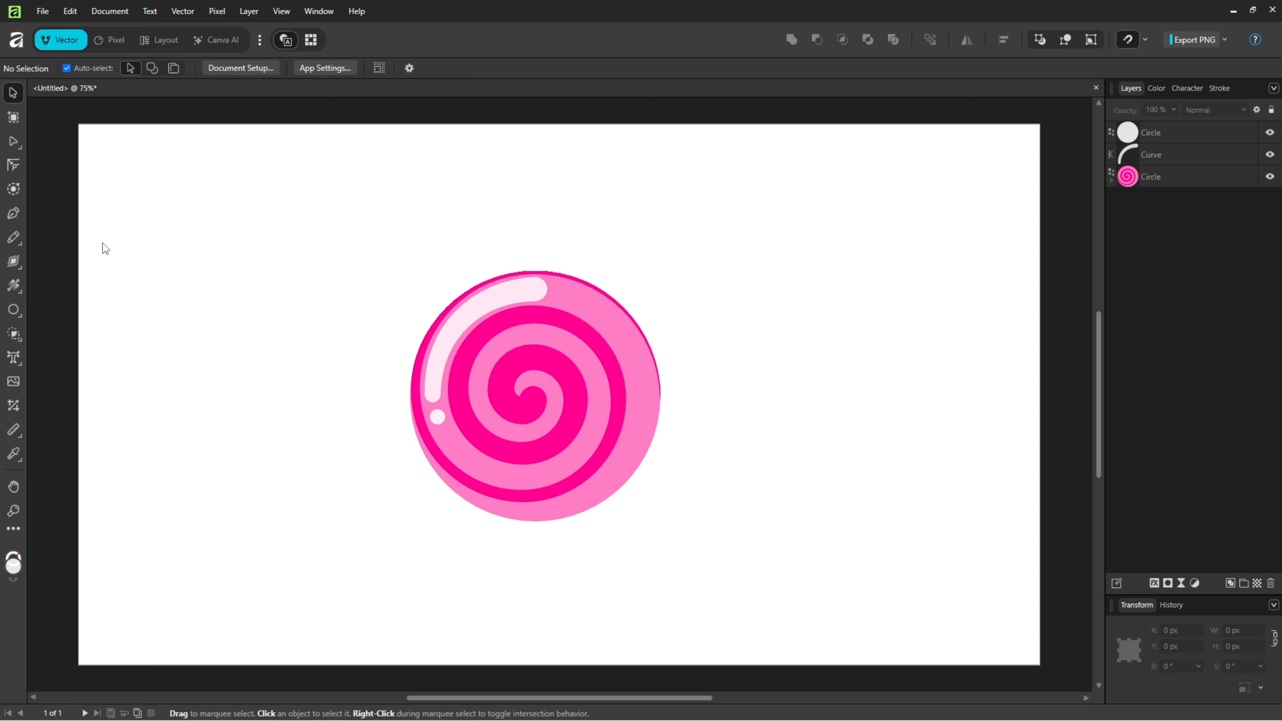
- Draw a closed two-point path with the Pen tool from the candy's lower-left rim to its right rim and back
left_click(13, 213)
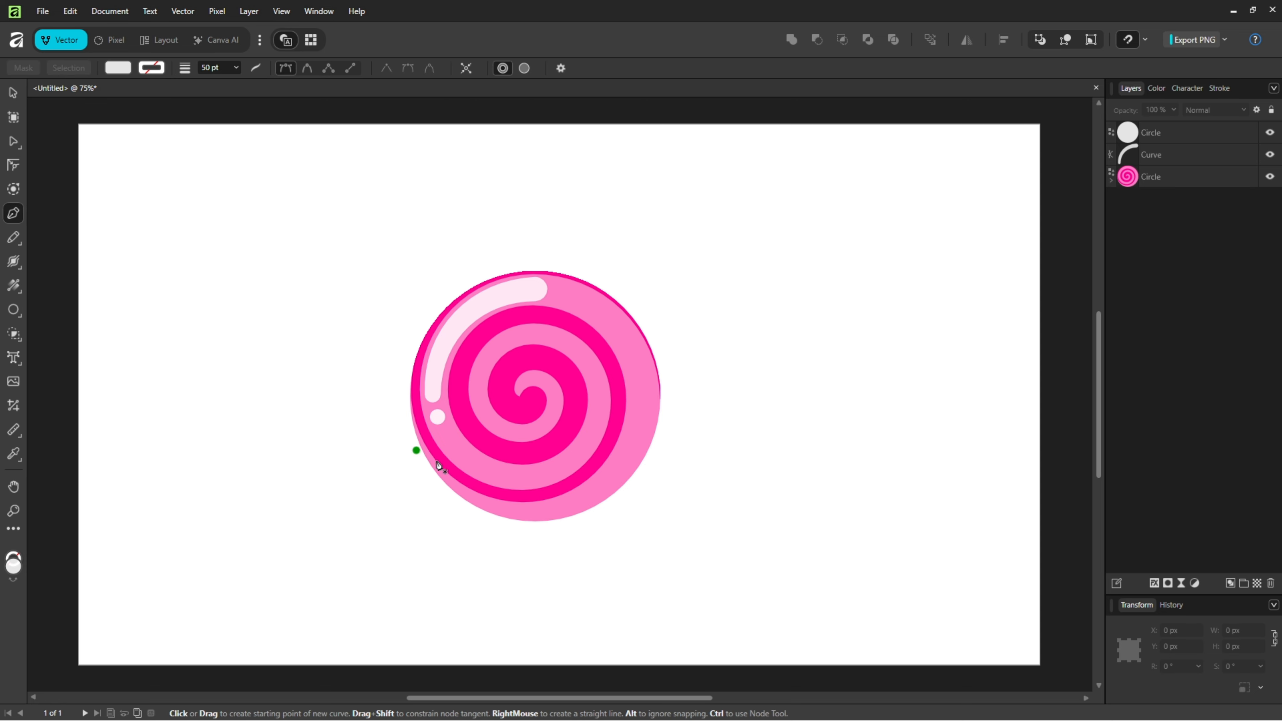
left_click(484, 511)
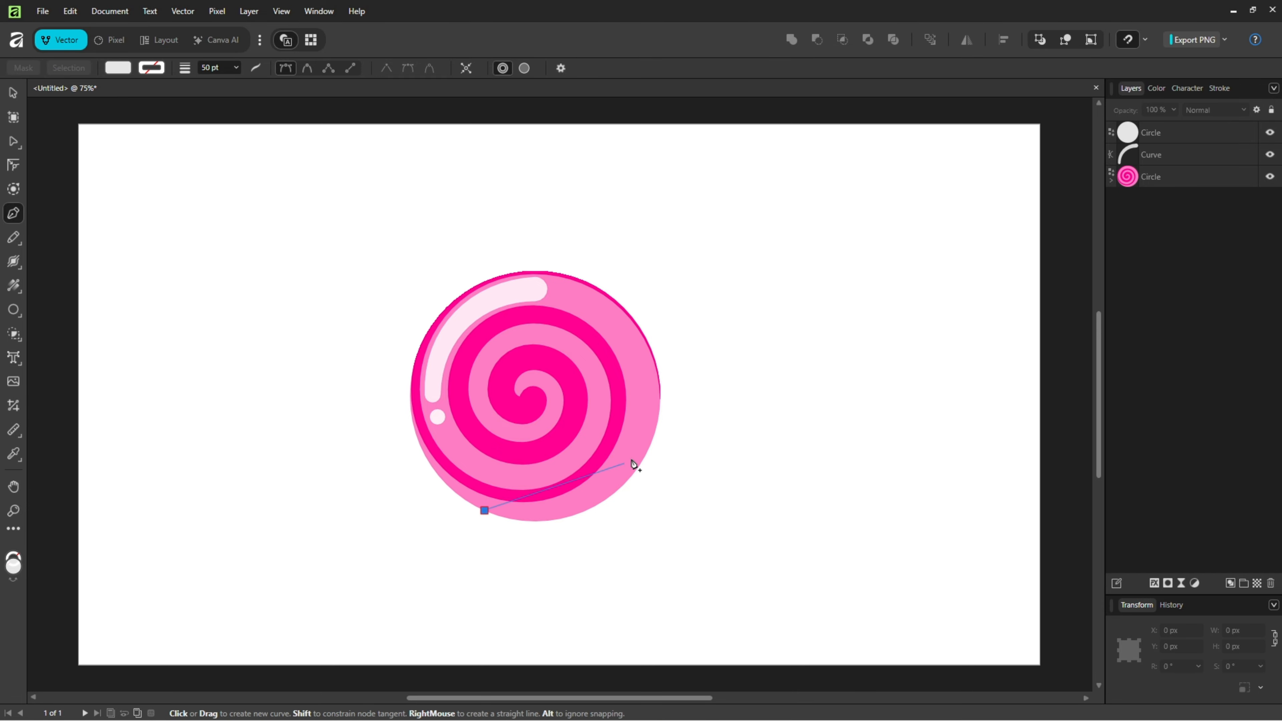
left_click(661, 396)
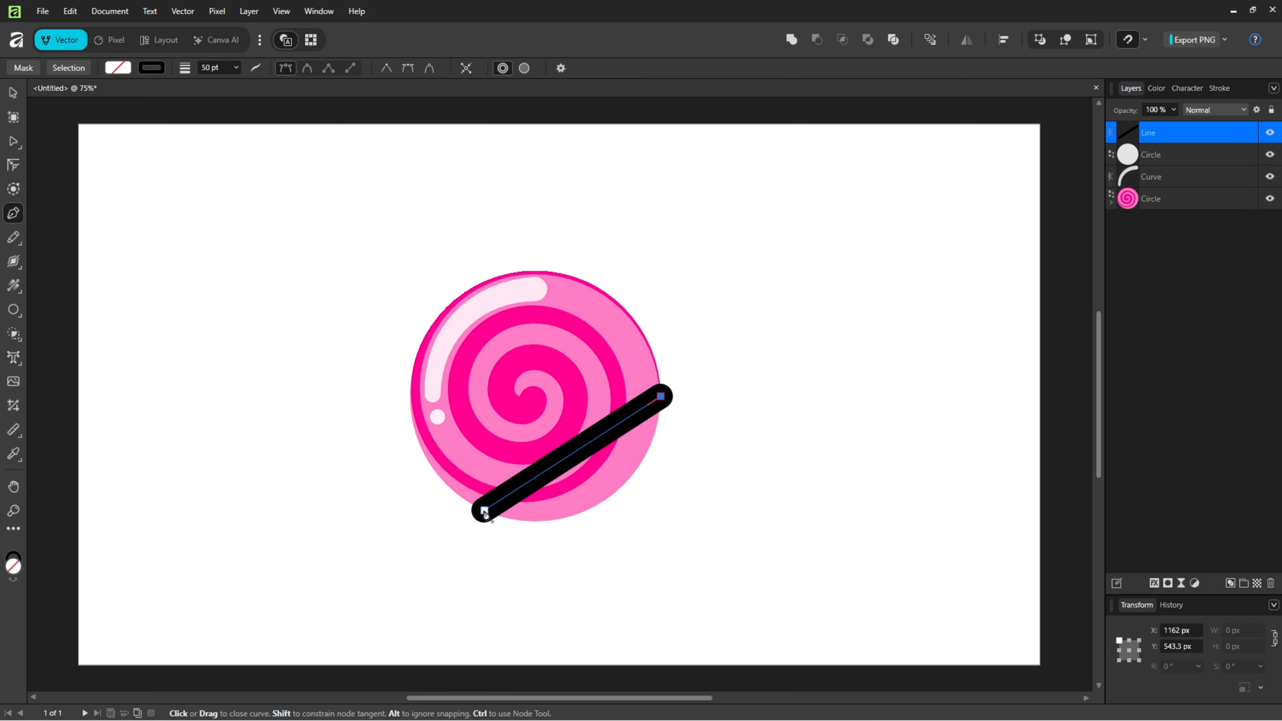
left_click(484, 512)
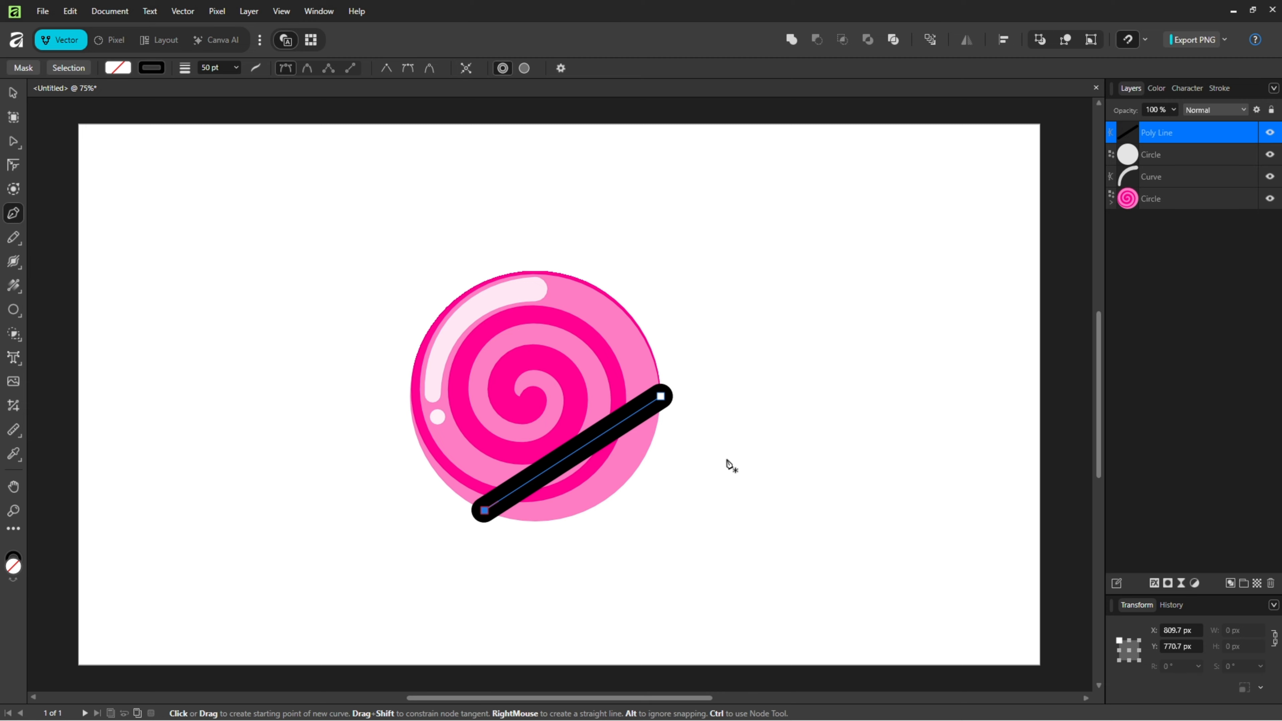
- Bend the path's two segments into a crescent, one bulging well outside the candy and one curving just inside its lower-right rim
left_click(17, 144)
left_click_drag(570, 454, 632, 553)
left_click_drag(578, 454, 597, 488)
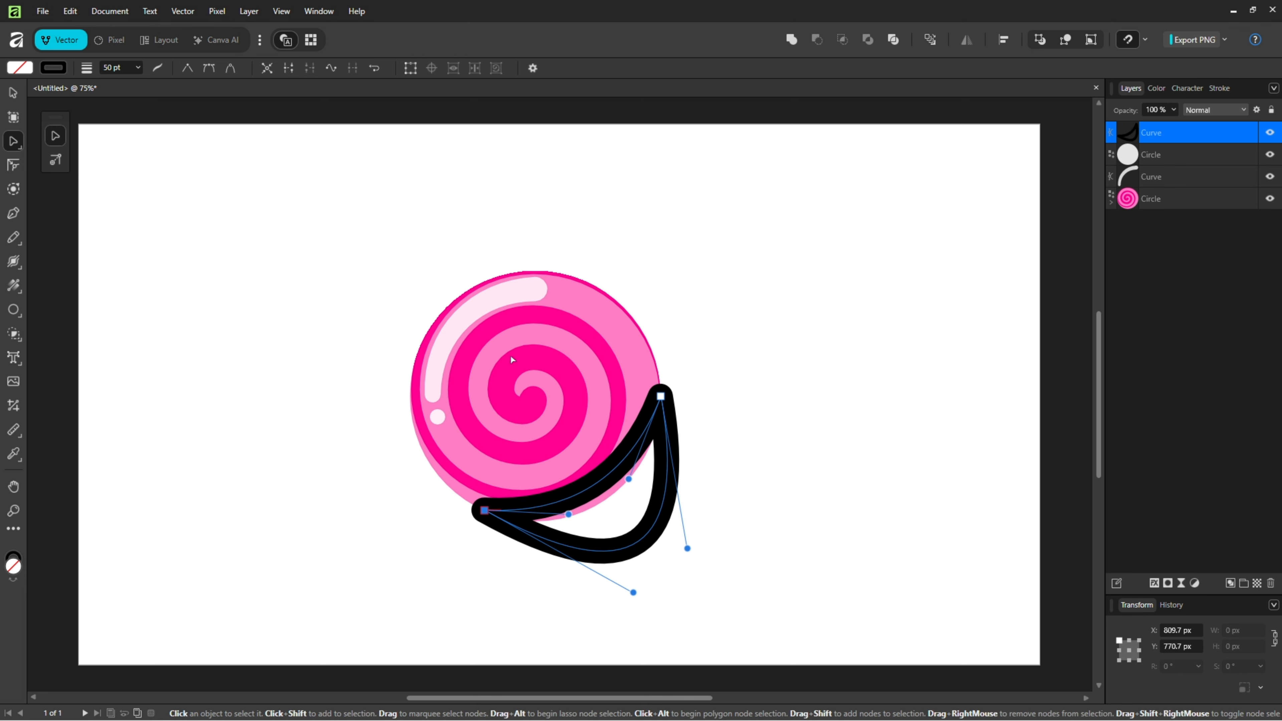
- Remove the crescent's stroke and fill it with dark magenta 940059
left_click(55, 70)
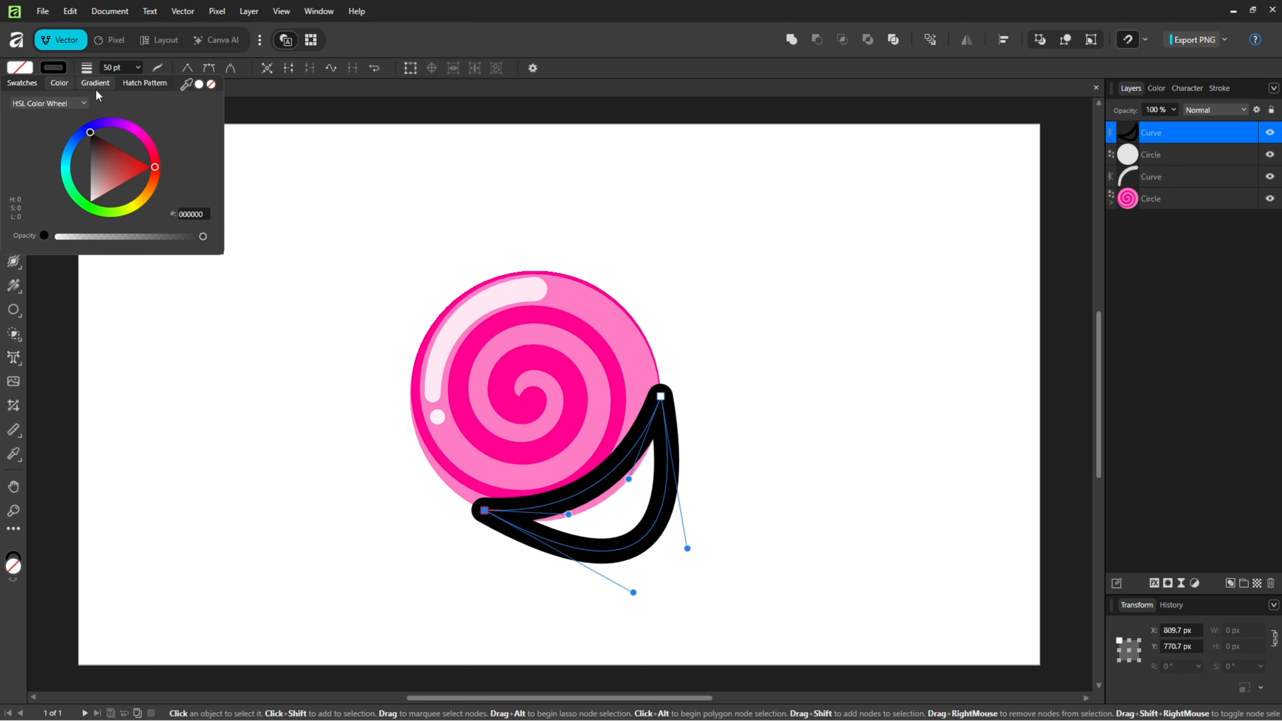
left_click(211, 86)
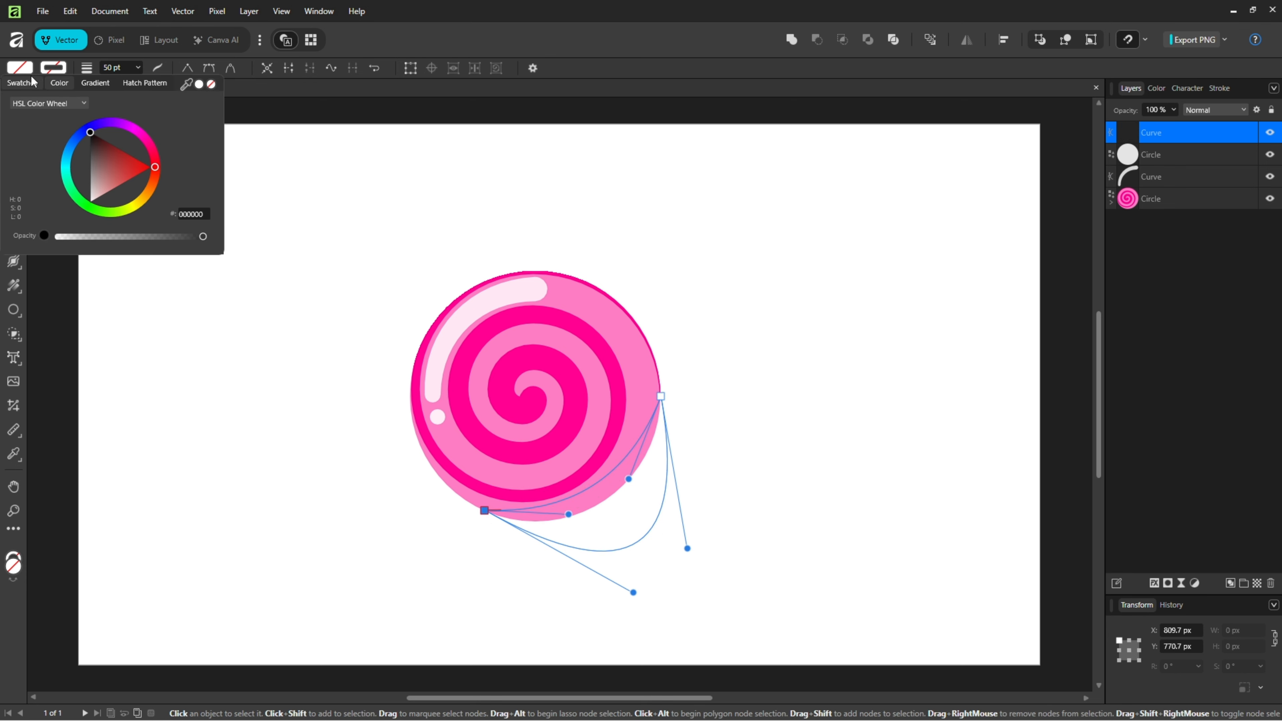
left_click(23, 68)
left_click(149, 146)
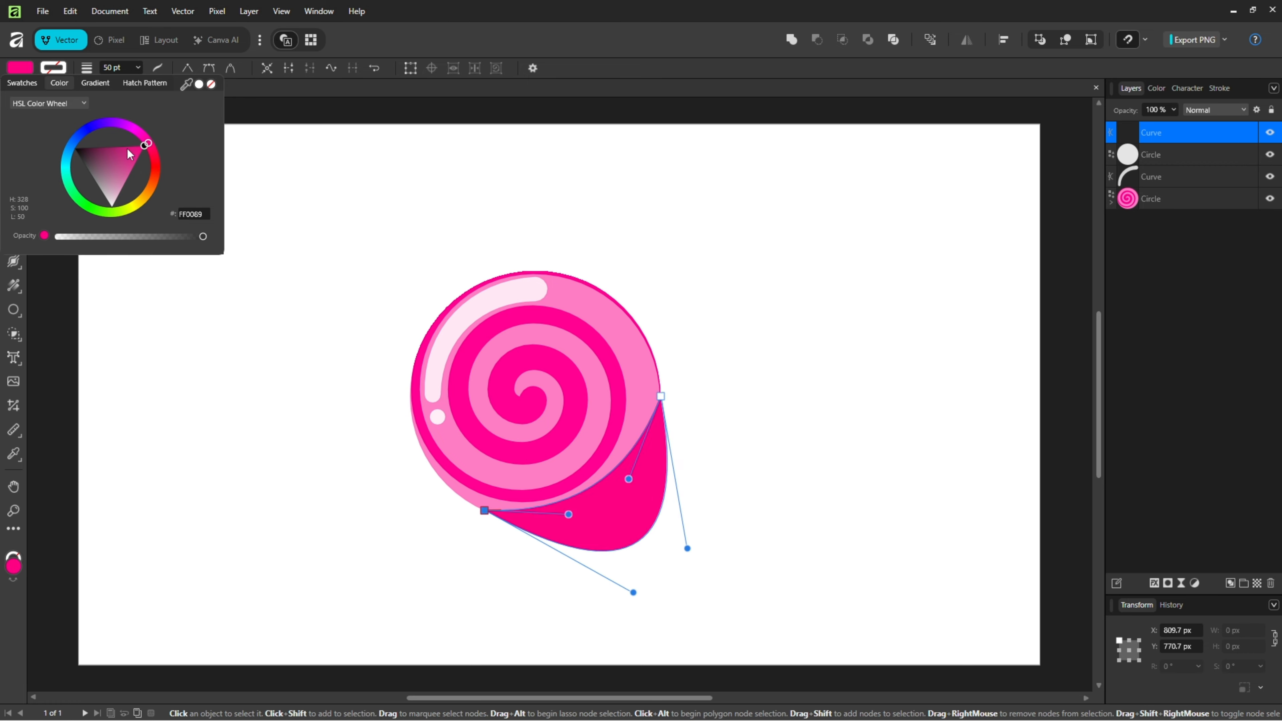
left_click(113, 147)
left_click_drag(112, 144, 114, 145)
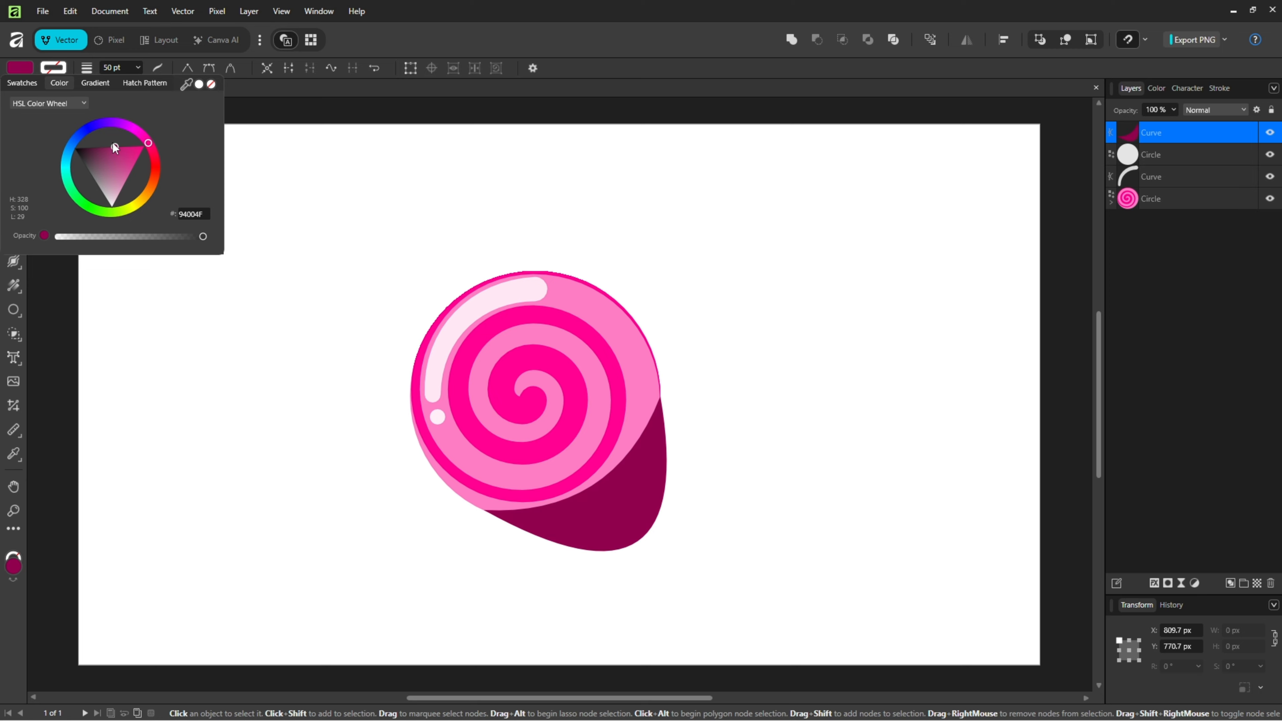
left_click(146, 139)
left_click_drag(147, 137, 149, 137)
left_click(676, 221)
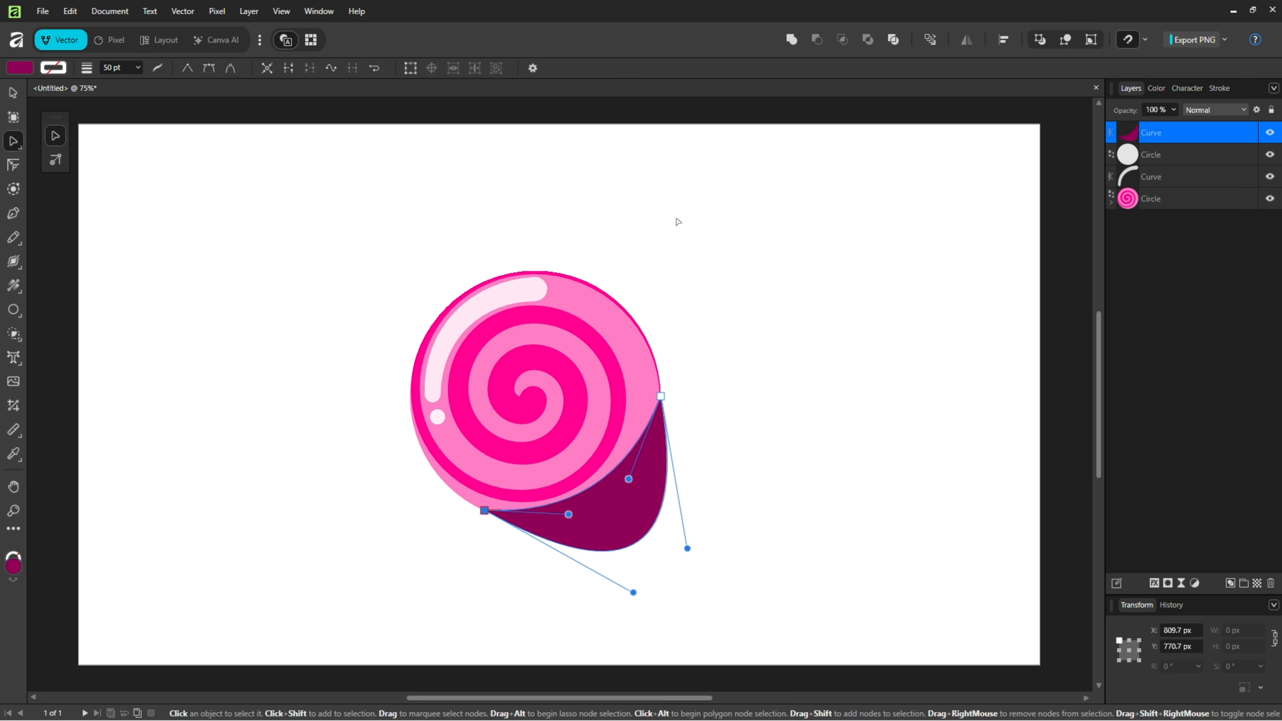
left_click(678, 220)
- Clip the dark magenta crescent inside the candy circle, above the spiral, as a lower-right shadow
left_click(1180, 143)
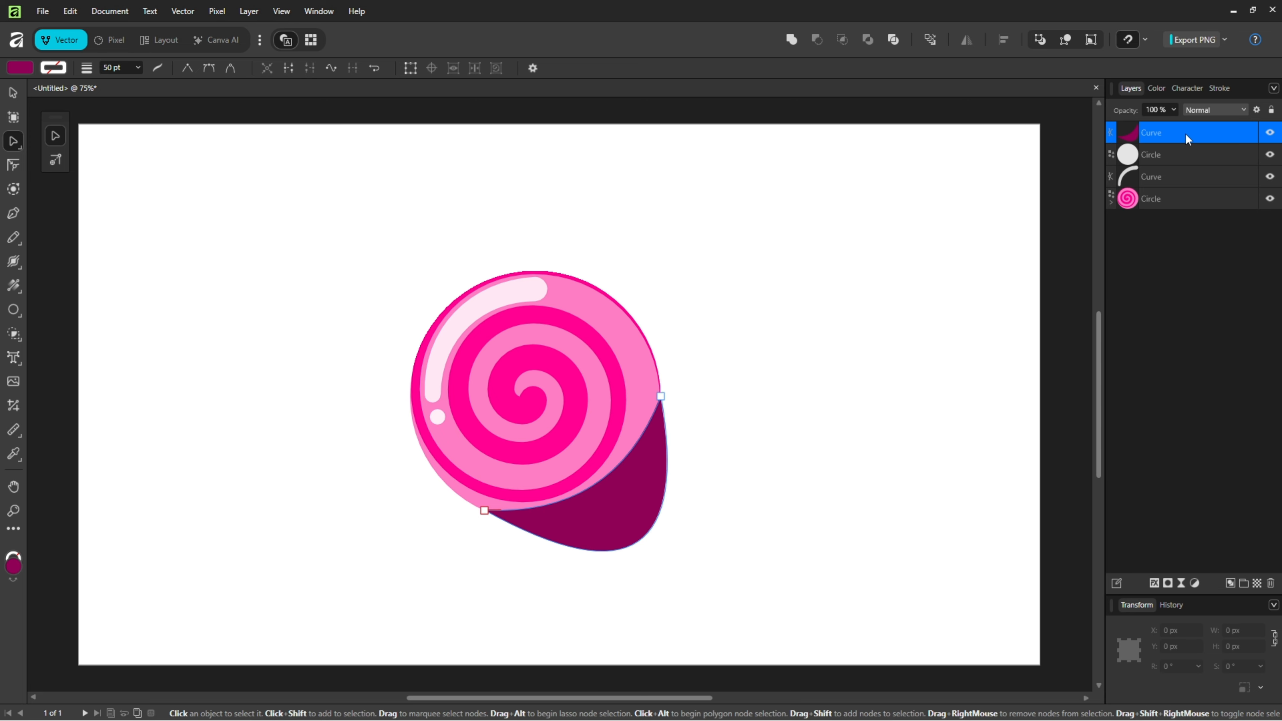
left_click_drag(1185, 132, 1173, 201)
left_click(1111, 179)
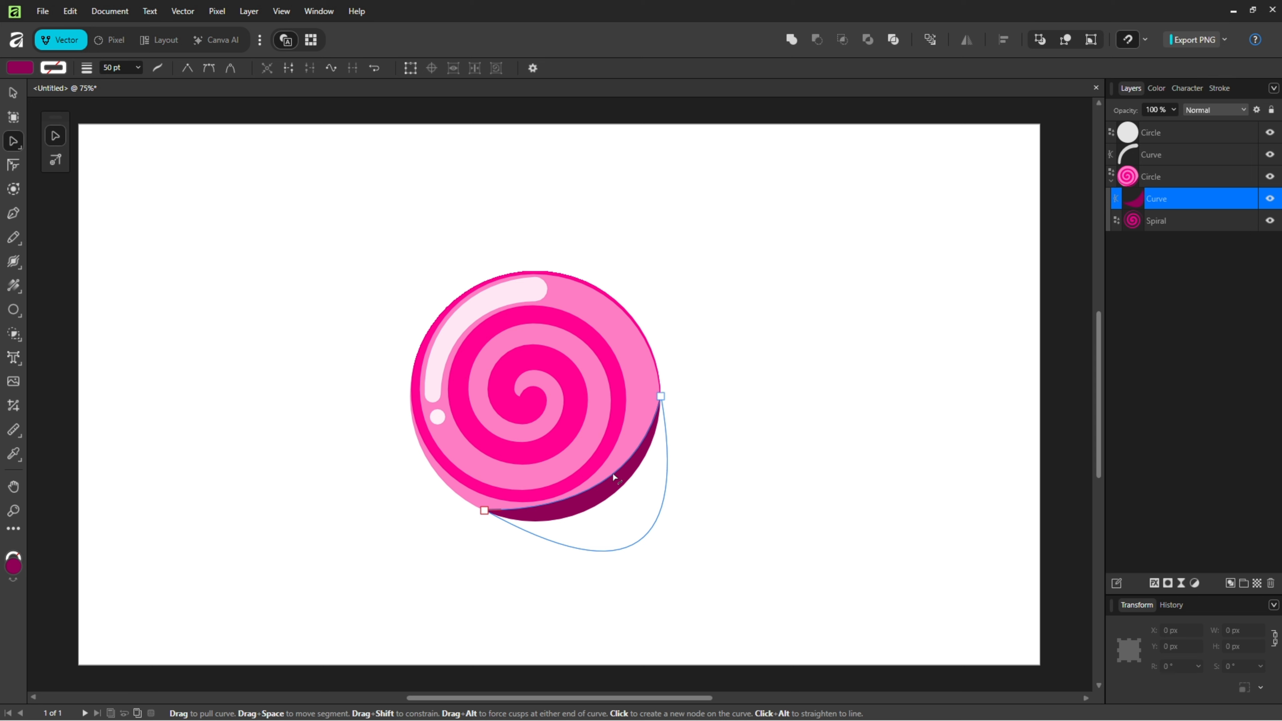
- Fine-tune the curve handles of the shadow's inner edge at both end nodes so it follows the rim smoothly
left_click(660, 396)
left_click_drag(642, 473, 650, 478)
left_click(561, 518)
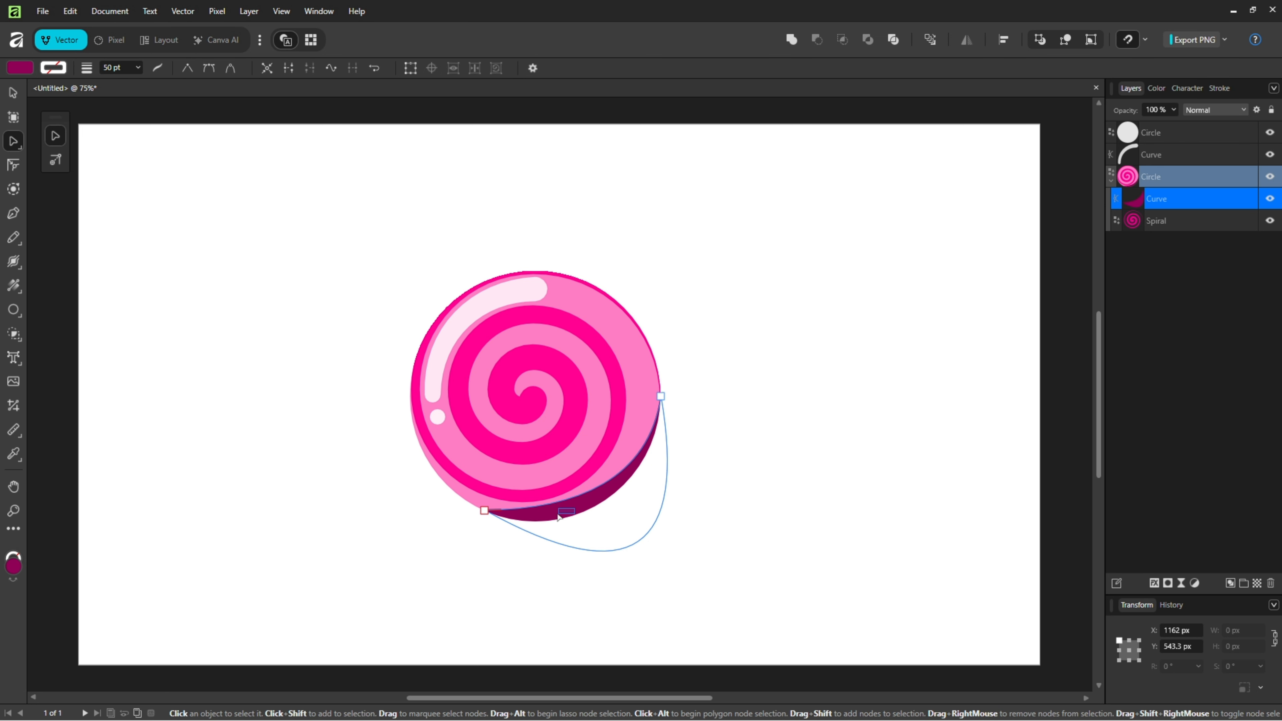
left_click(485, 510)
left_click_drag(578, 509, 568, 519)
left_click(761, 416)
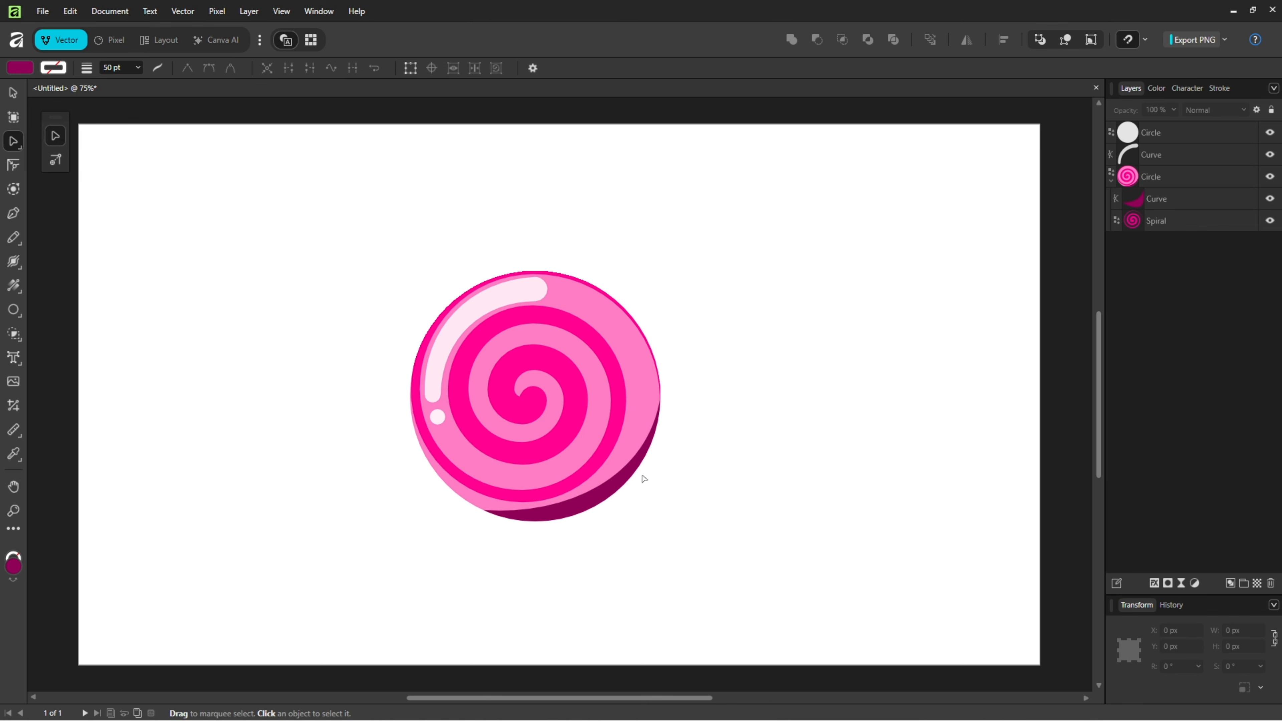
- Lower the opacity of the shadow shape's fill colour to about 81%
left_click(594, 501)
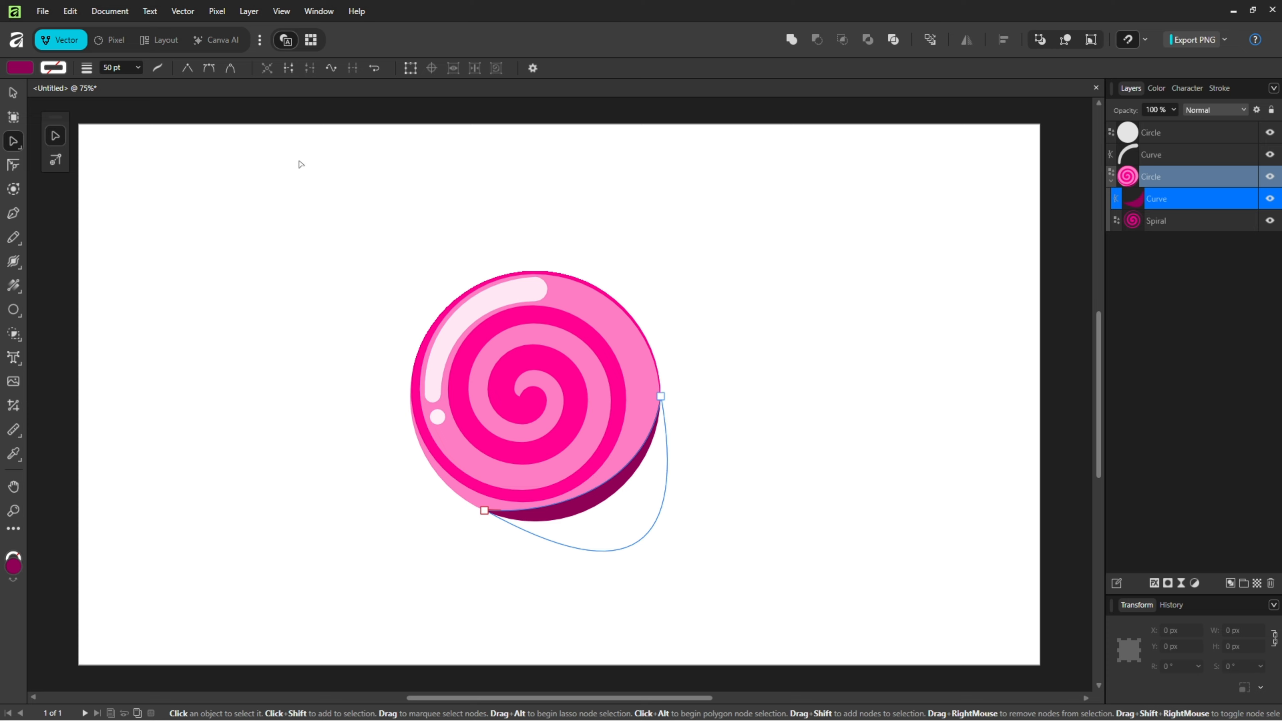
left_click(18, 70)
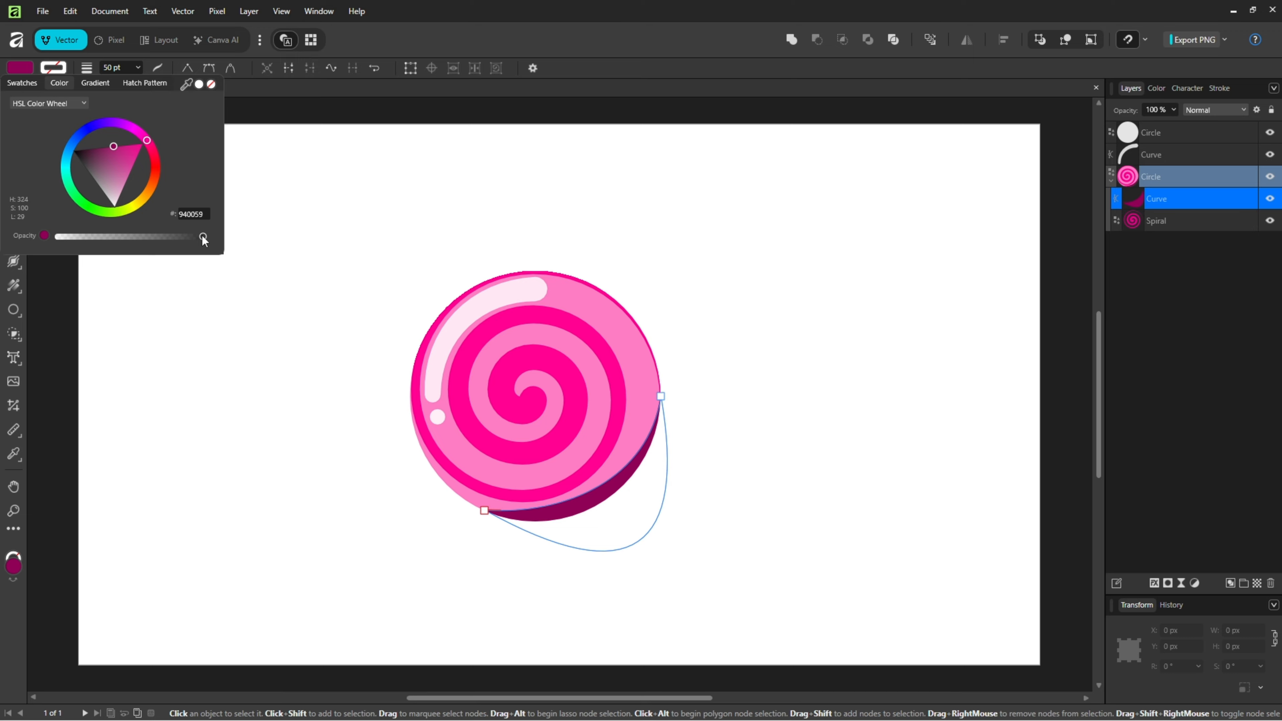
left_click_drag(203, 236, 195, 237)
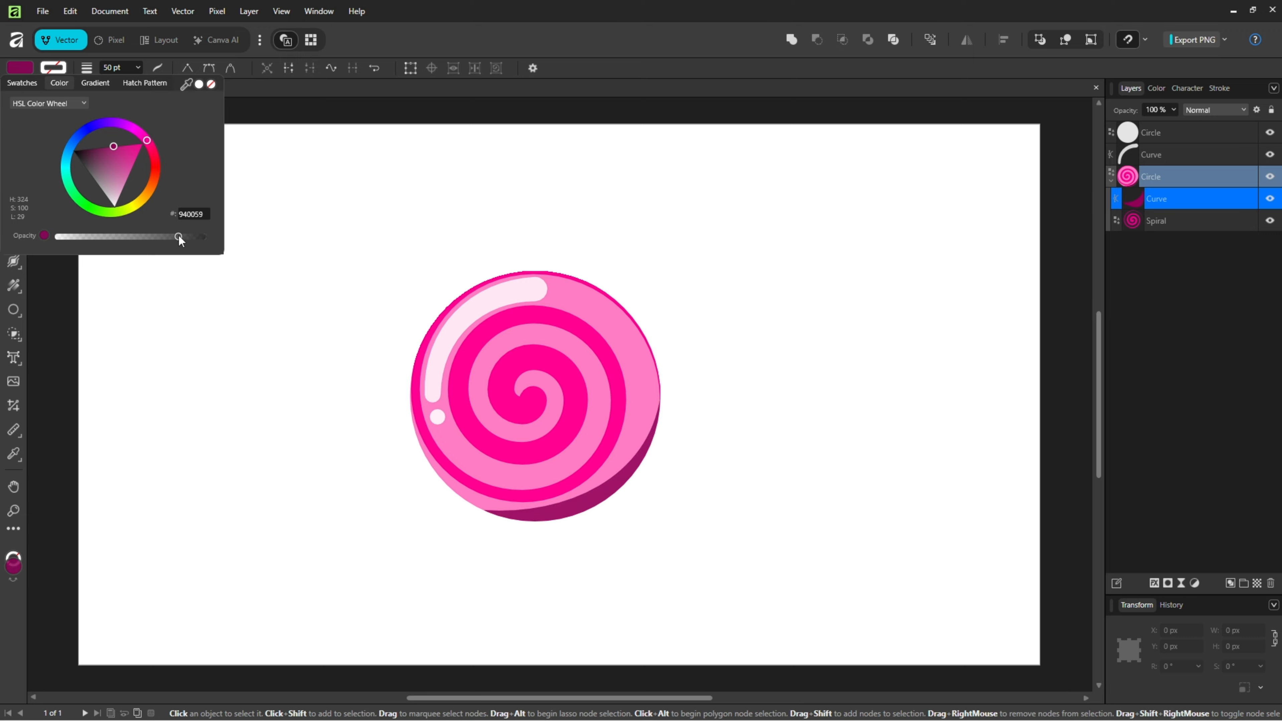
left_click(577, 177)
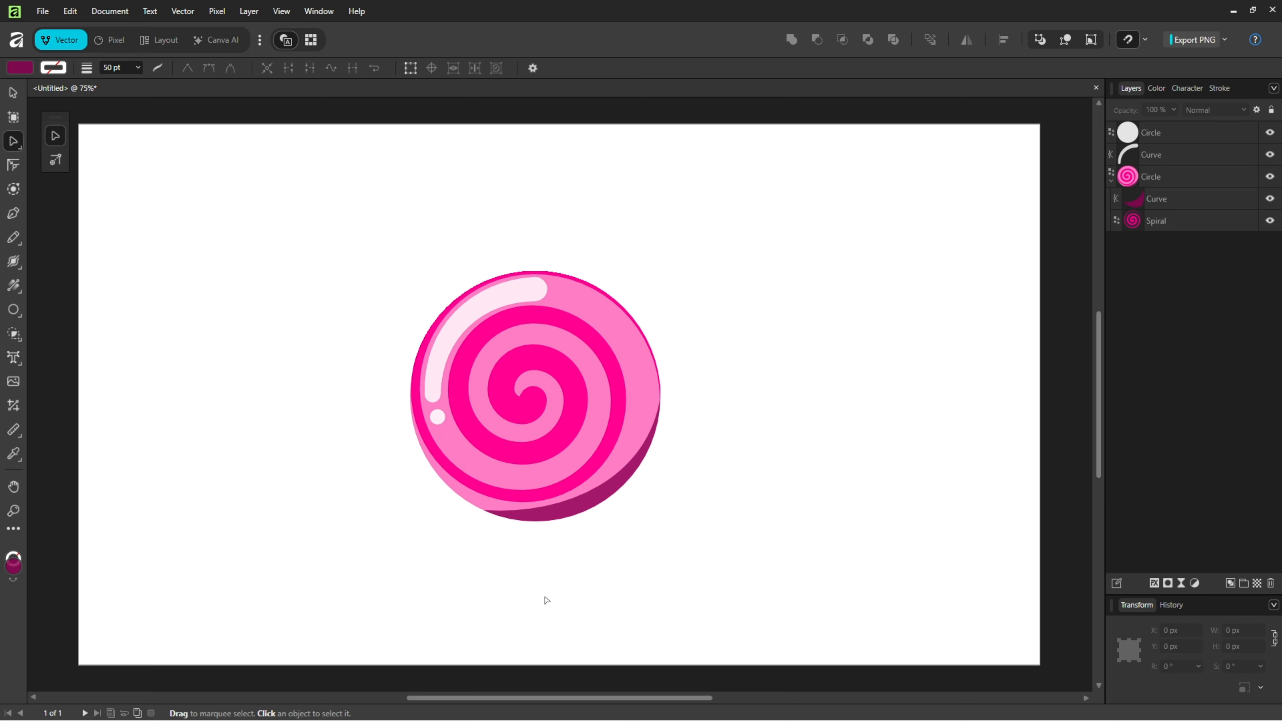
- Draw a rectangular stick about 30 px wide and 273 px tall below the candy
right_click(20, 315)
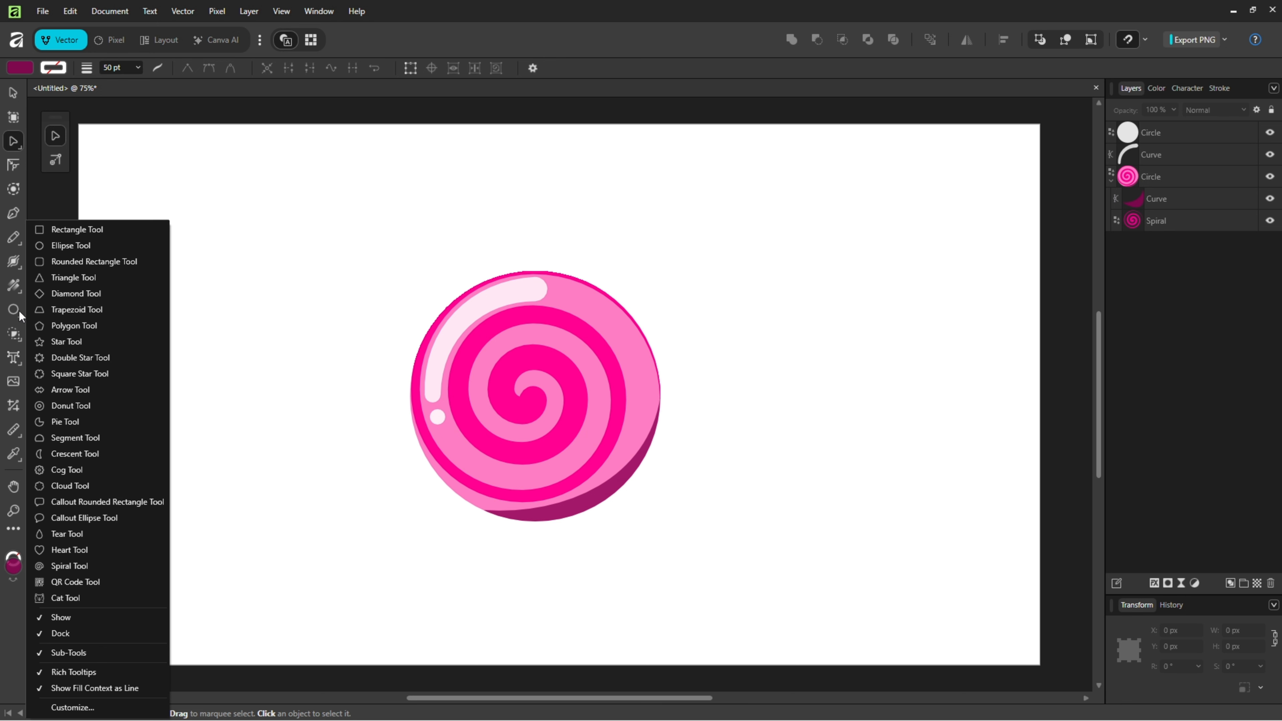
left_click(80, 230)
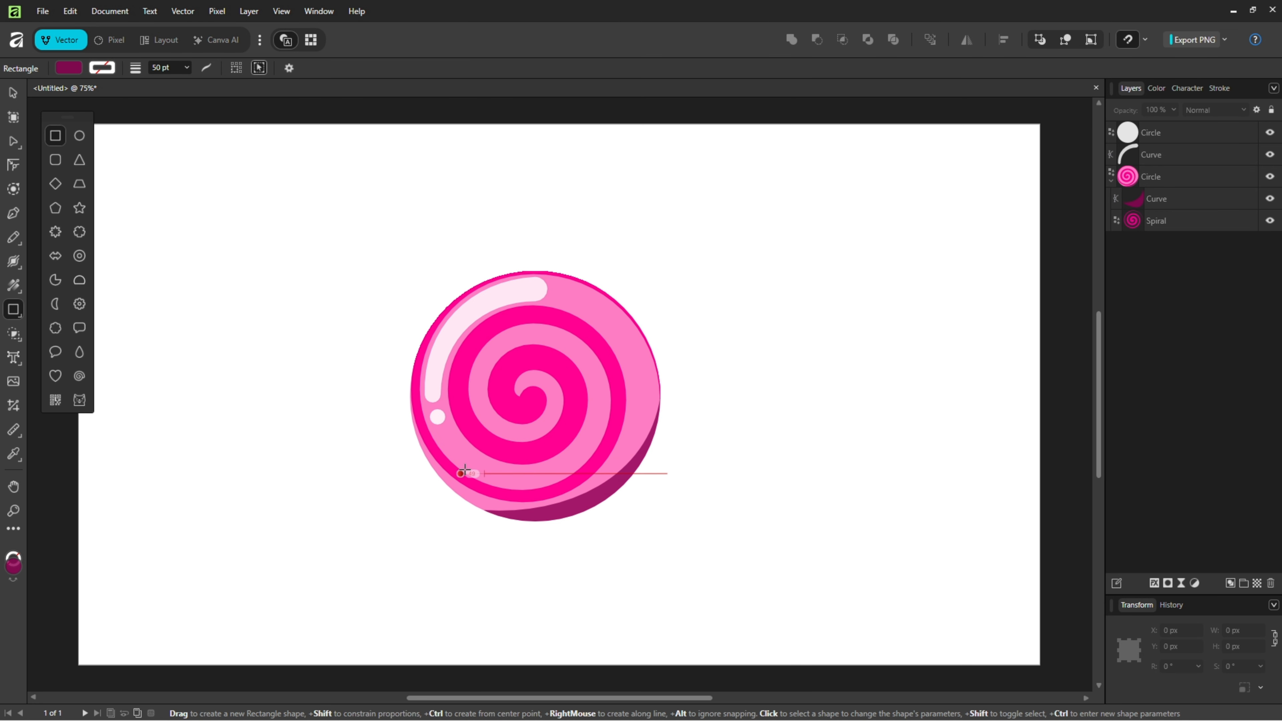
left_click_drag(523, 518, 542, 658)
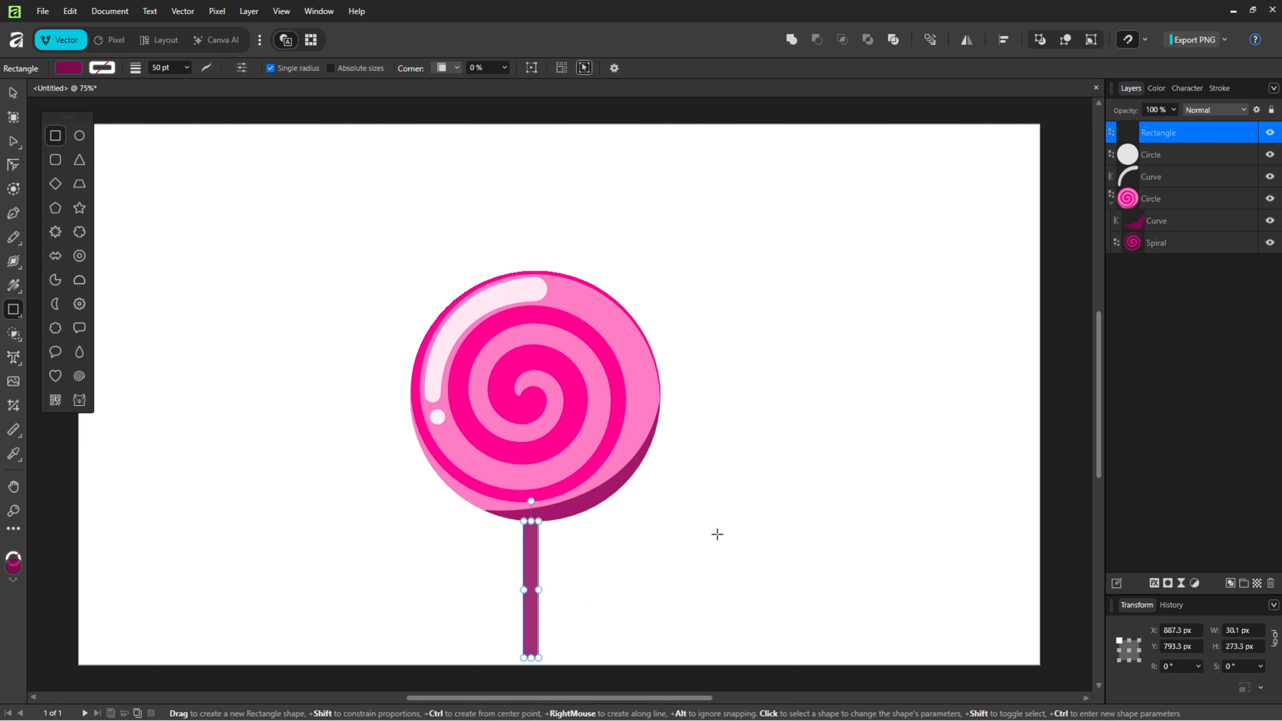
- Centre the stick horizontally on the page and extend its upper end into the candy for a height of about 295 px
left_click(1005, 43)
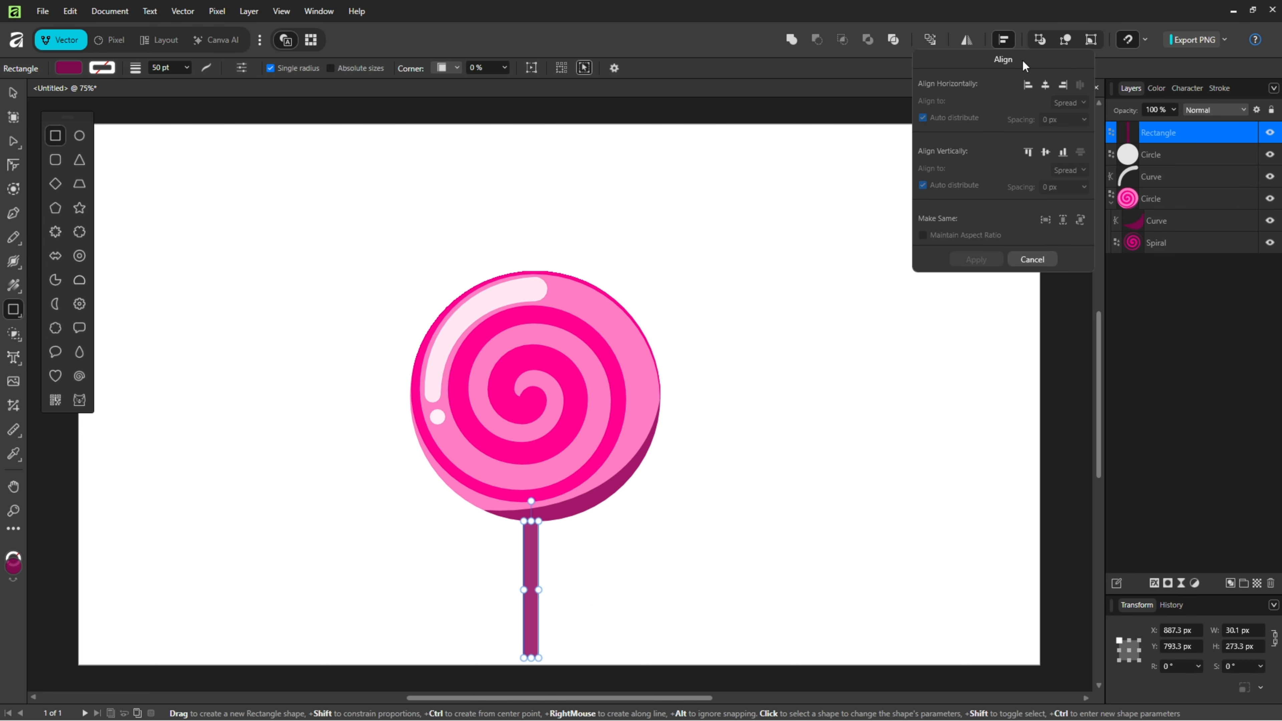
left_click(1046, 85)
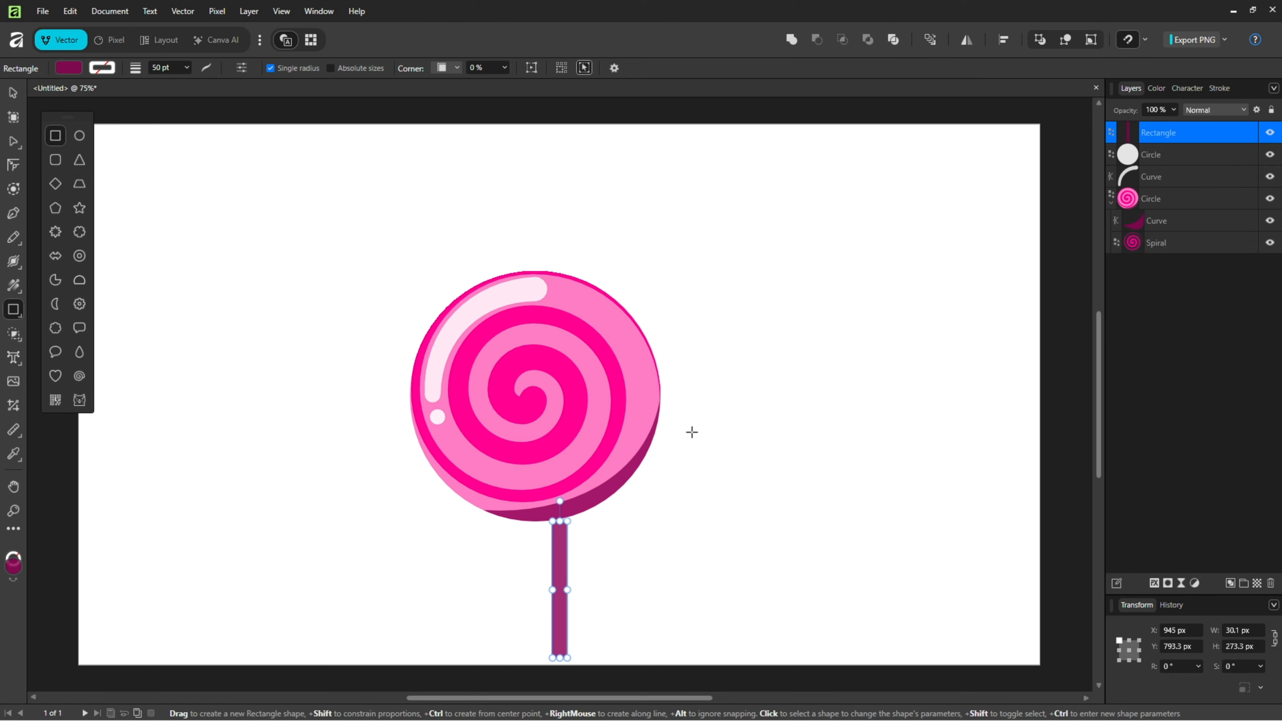
left_click_drag(559, 523, 560, 512)
- Give the stick a linear gradient fill and set its start stop to bright light blue
left_click(68, 67)
left_click(99, 83)
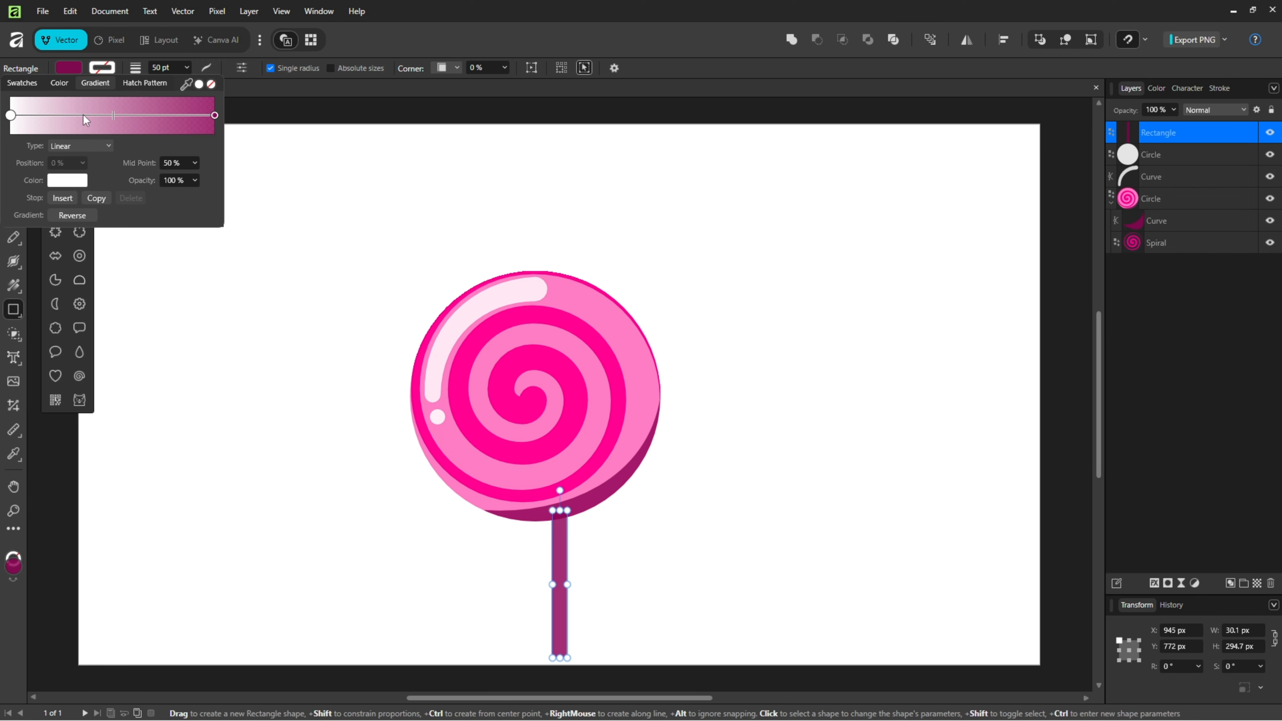
left_click(10, 115)
left_click(67, 182)
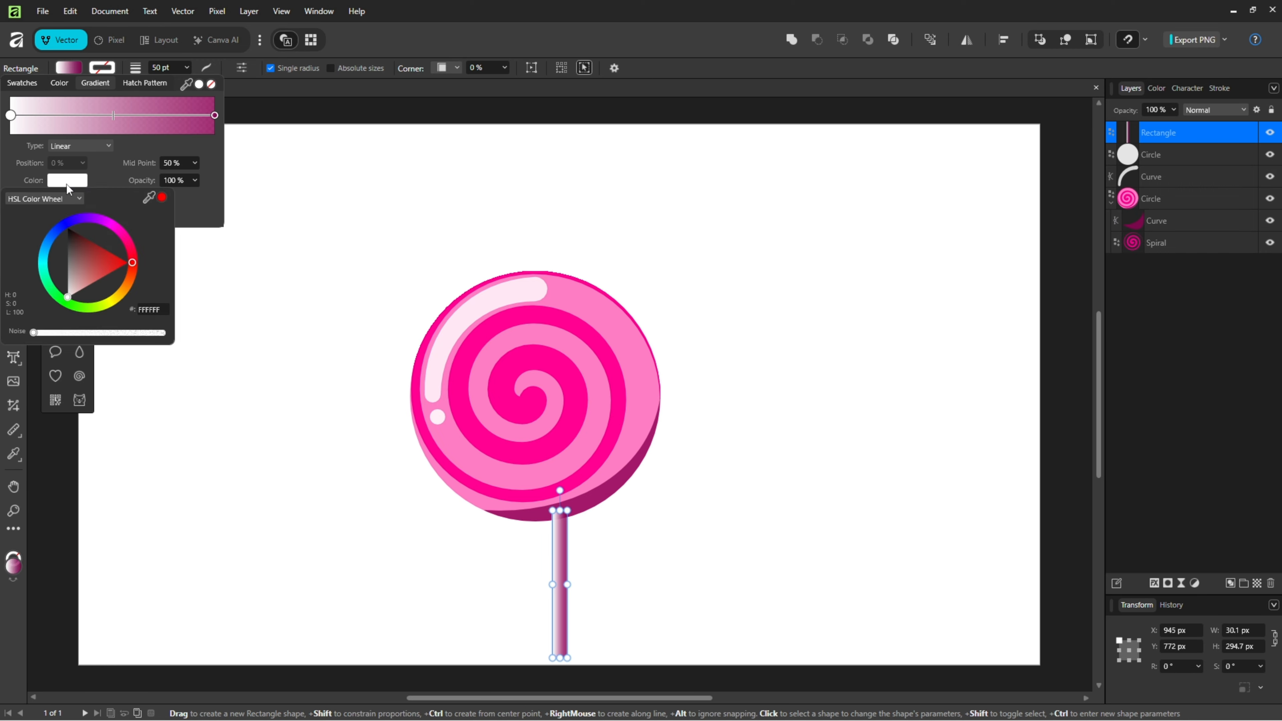
left_click_drag(48, 239, 46, 255)
- Change the stick gradient's end stop to dark blue
left_click(214, 115)
left_click(215, 115)
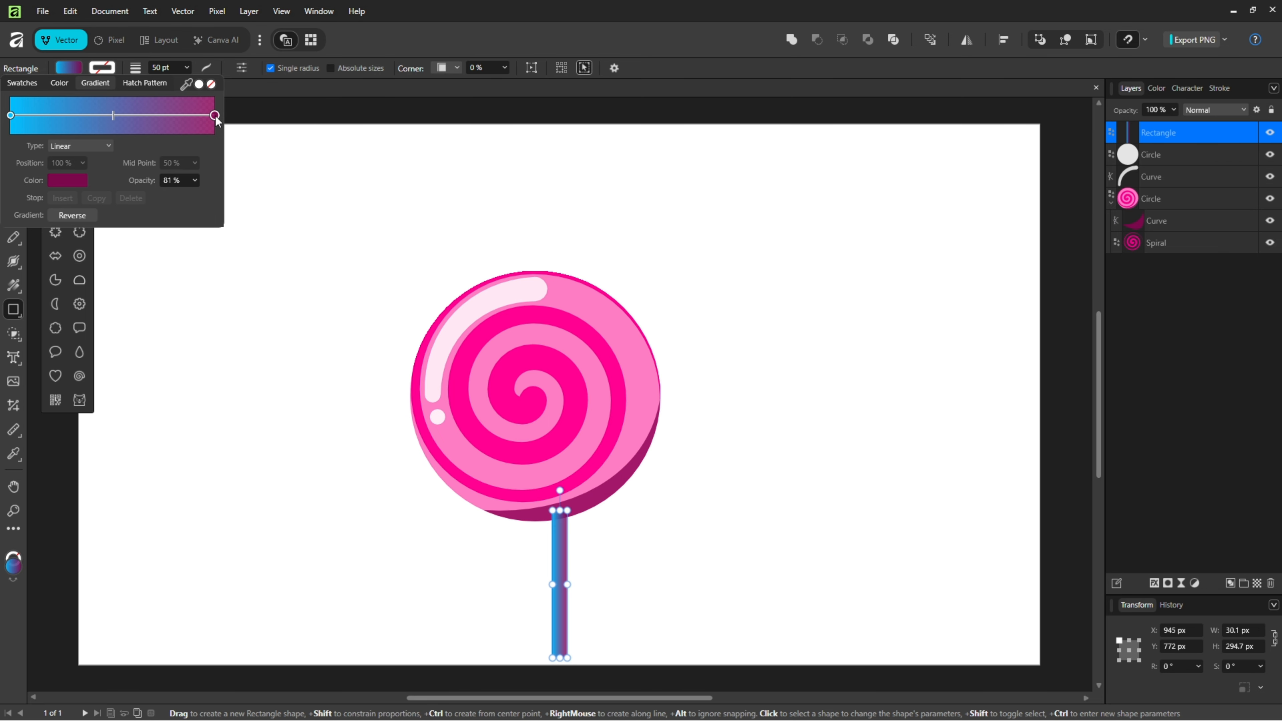
left_click(73, 180)
left_click(59, 228)
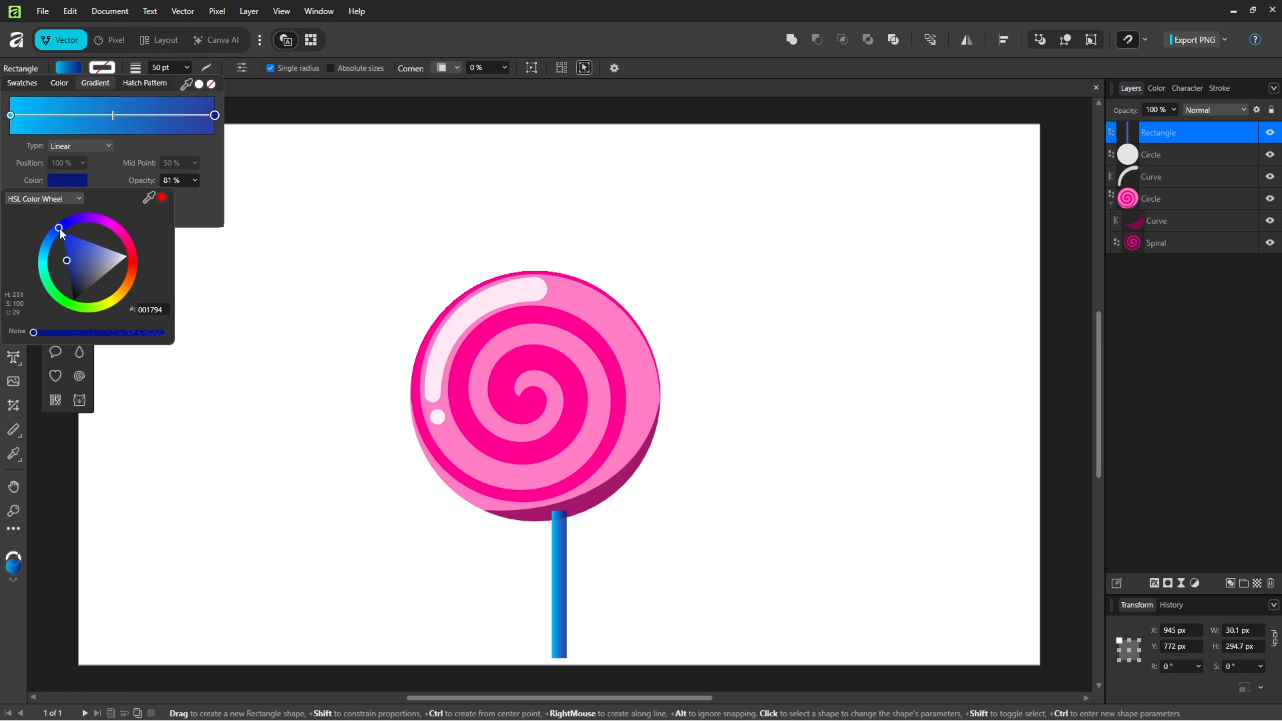
left_click_drag(60, 229, 58, 239)
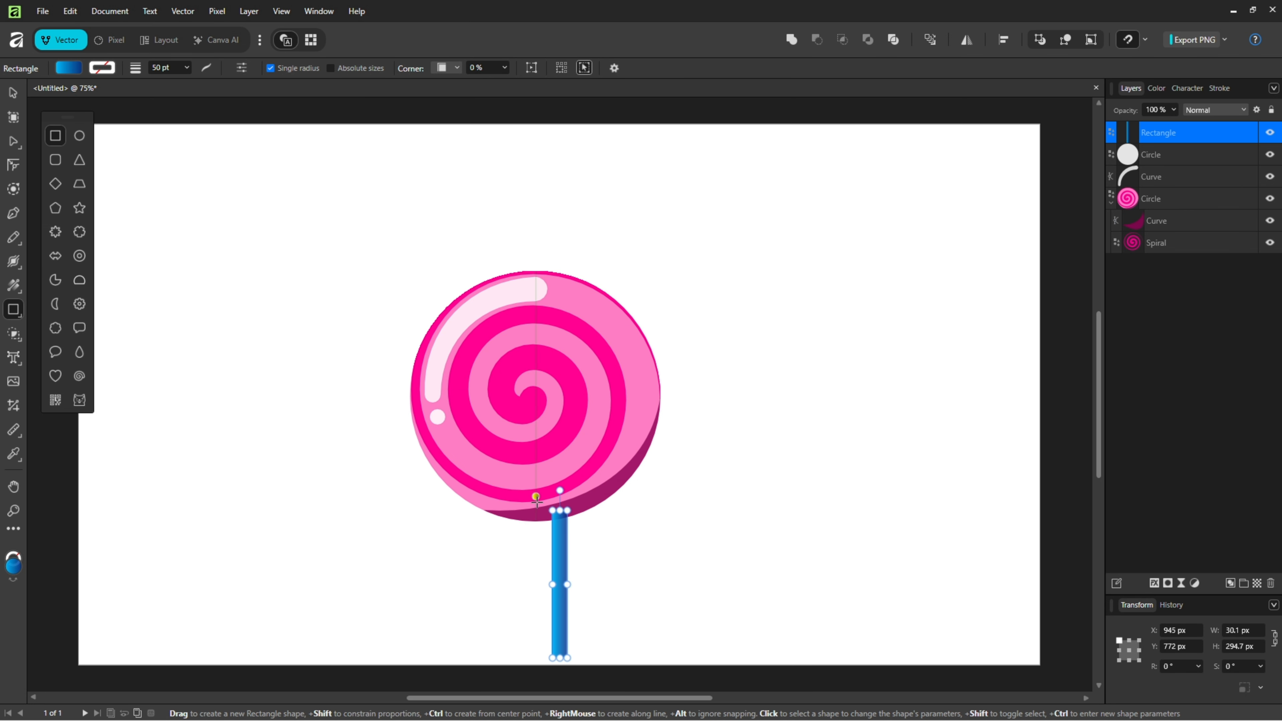
- Send the stick to the back, behind the candy
right_click(563, 565)
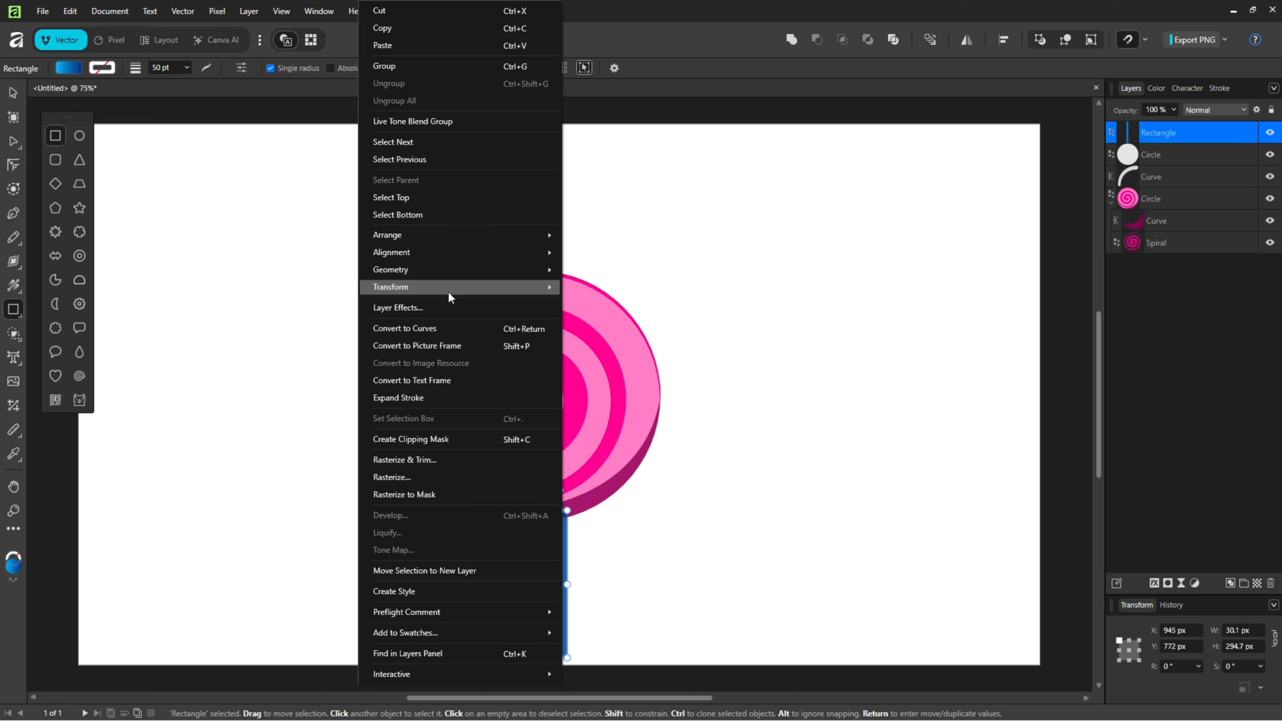
mouse_move(448, 235)
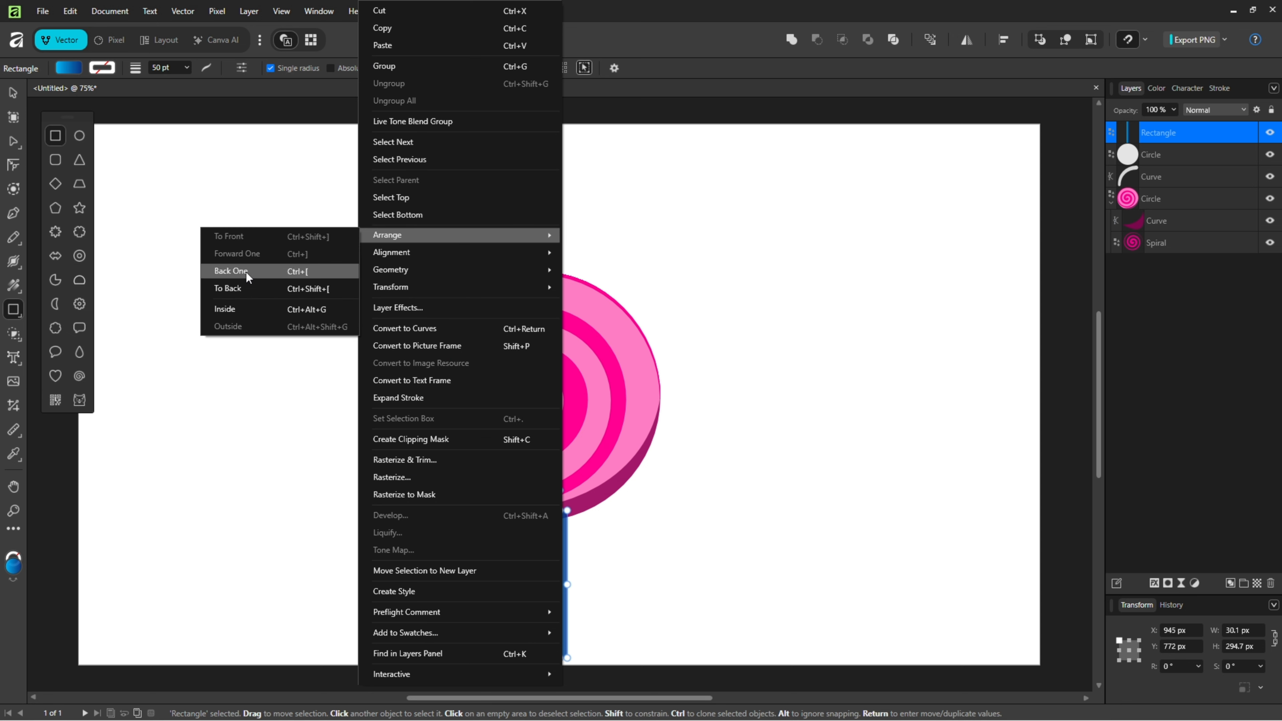
left_click(234, 289)
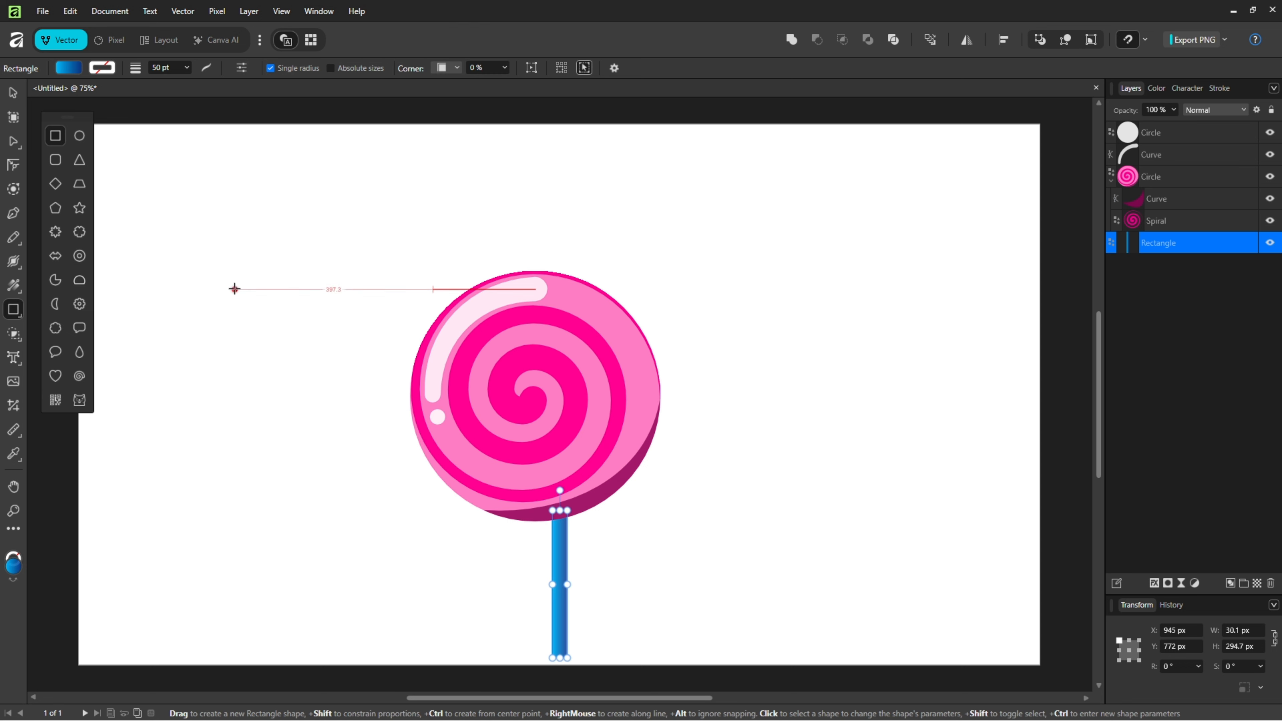
left_click(14, 95)
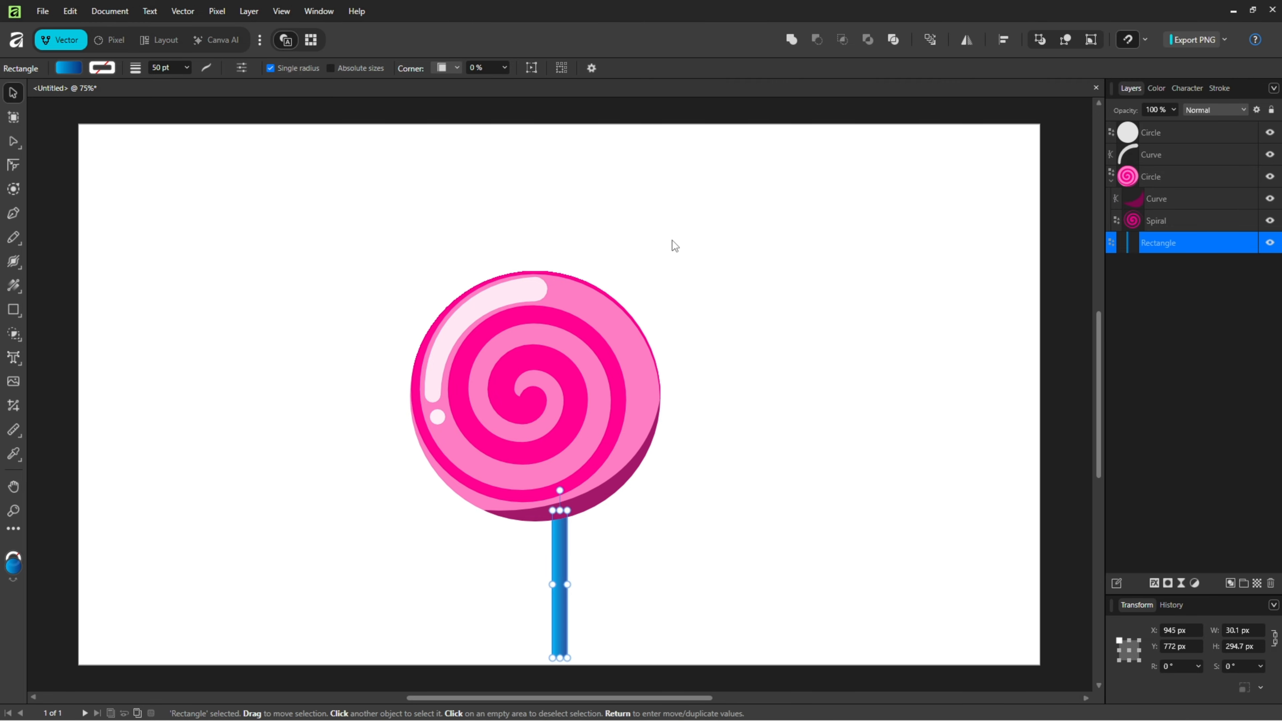
- Group the candy with its two highlights and position the group at the page's horizontal centre, raised to about Y 113 px
left_click_drag(748, 226, 361, 485)
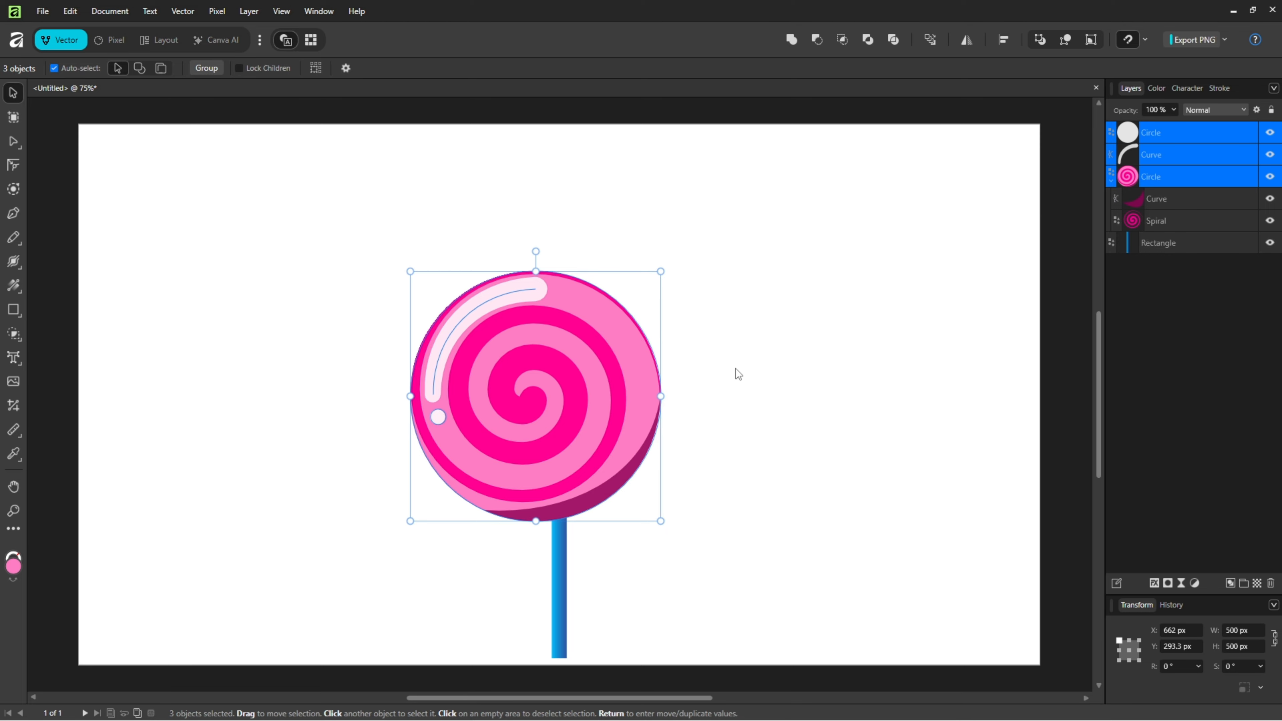
left_click(206, 68)
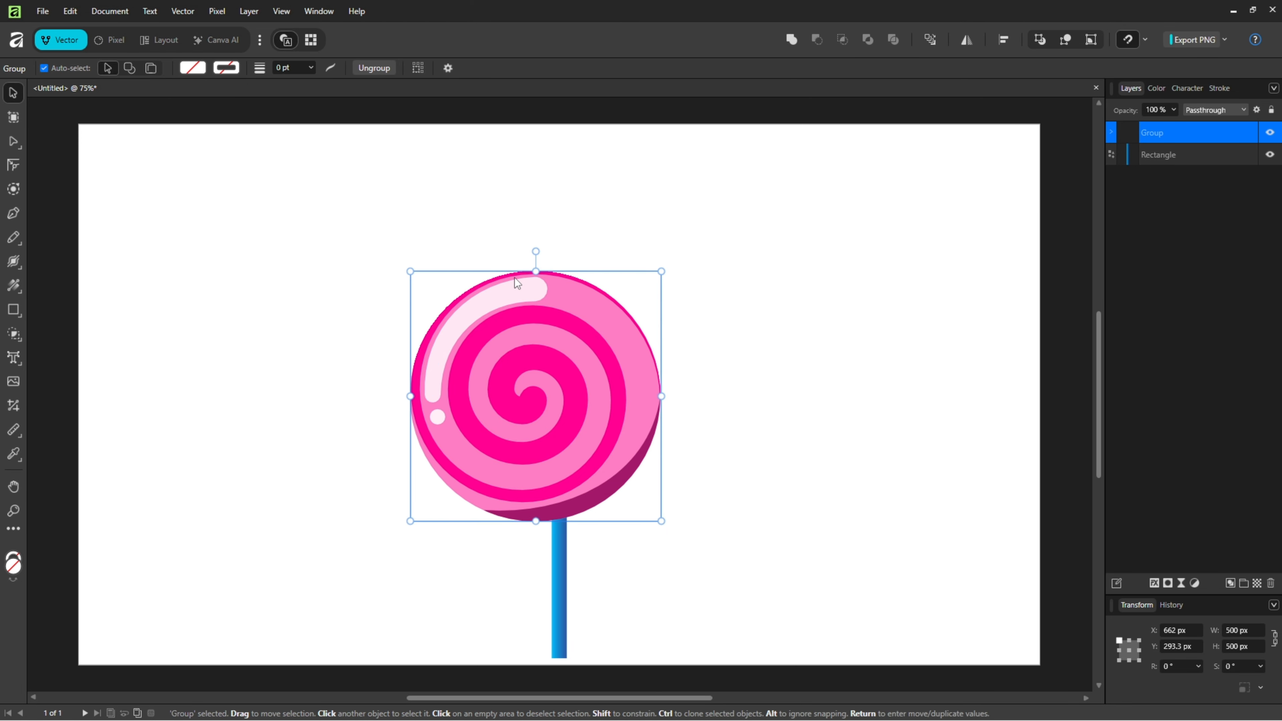
left_click(1004, 40)
left_click(1045, 85)
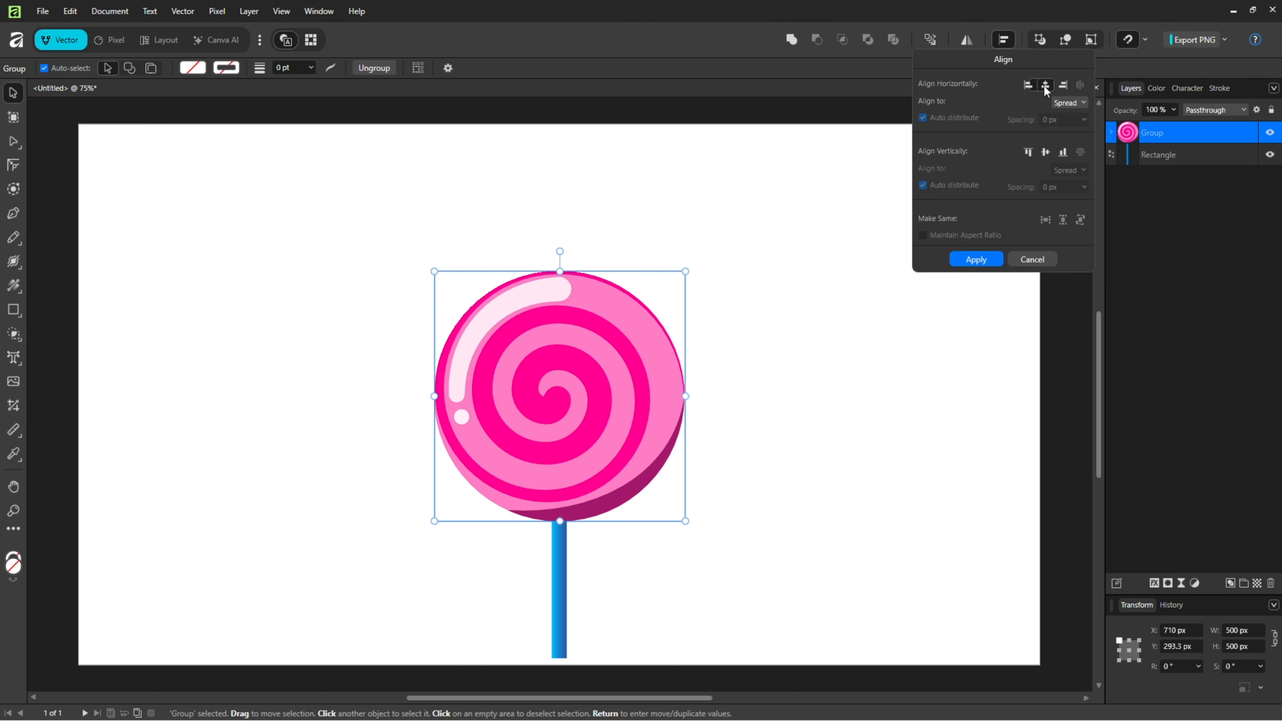
left_click(976, 259)
left_click_drag(568, 424, 573, 333)
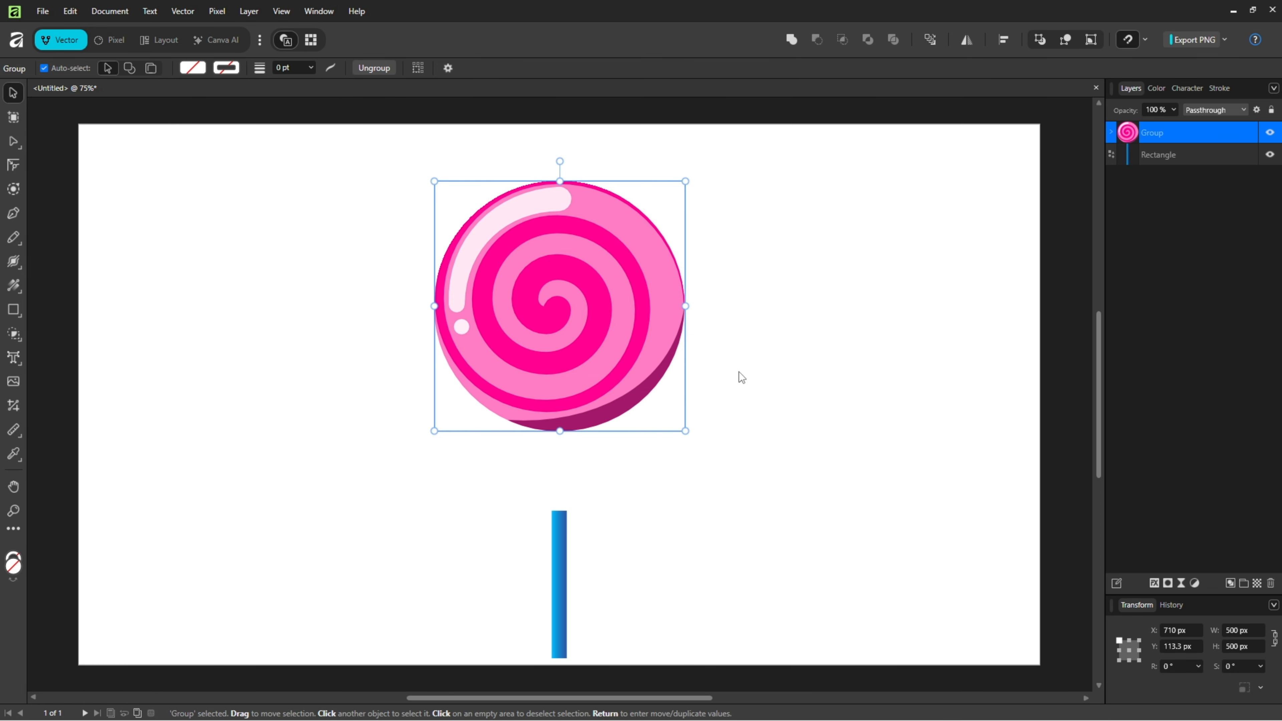
- Move the stick up so its upper end tucks behind the candy, and extend its lower end for a height of about 404 px
left_click(557, 535)
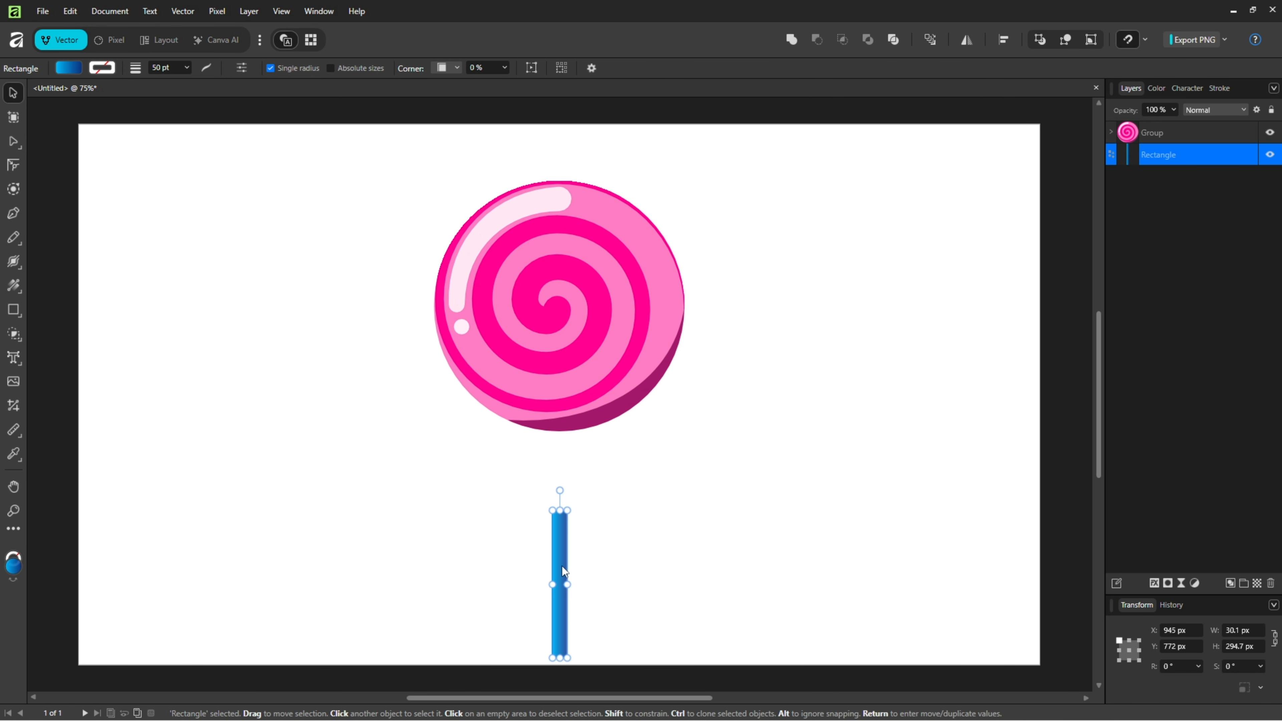
left_click_drag(562, 572, 566, 482)
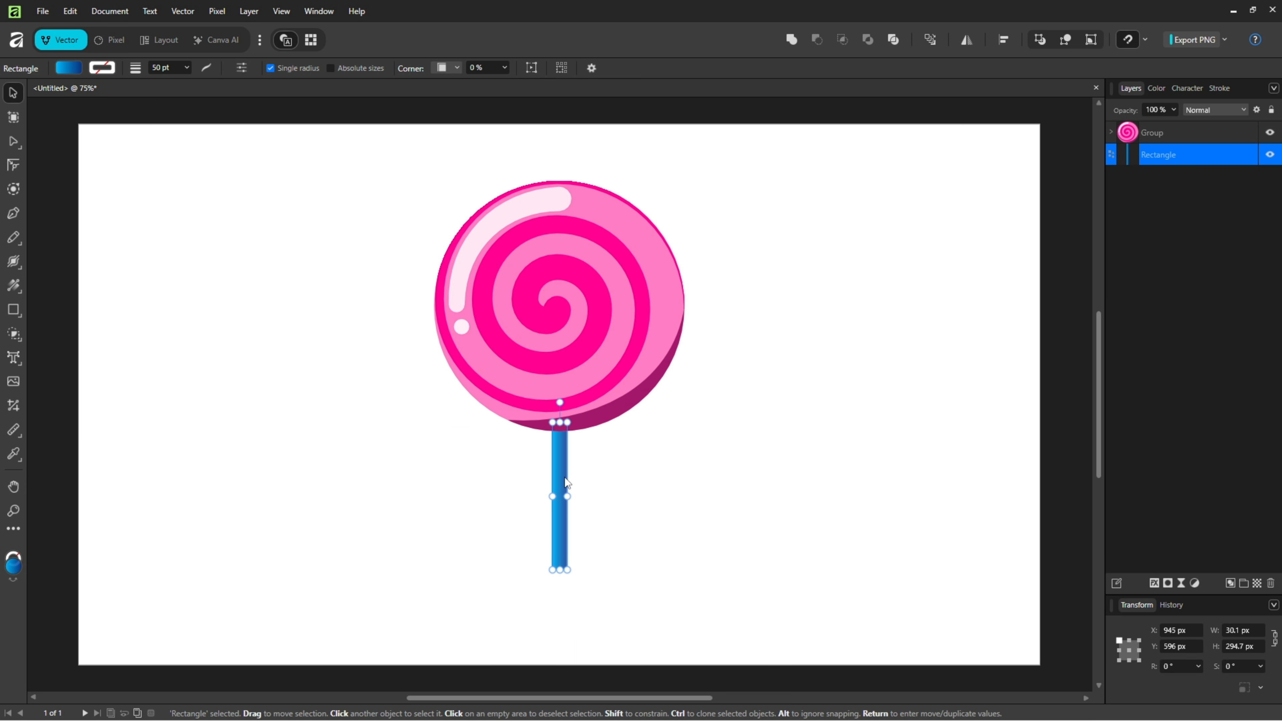
left_click_drag(561, 570, 560, 625)
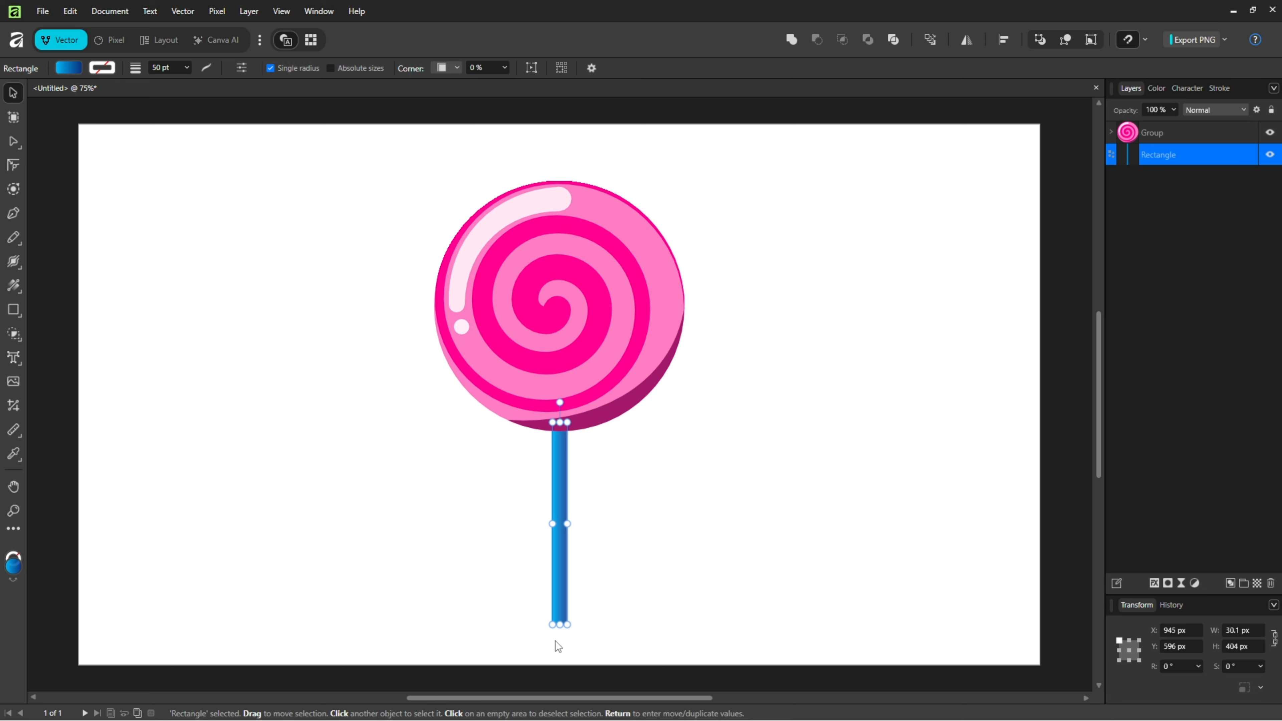
- Round both lower corners of the stick with the Corner tool and deselect it
scroll(561, 638, "up", 6)
scroll(561, 637, "up", 1)
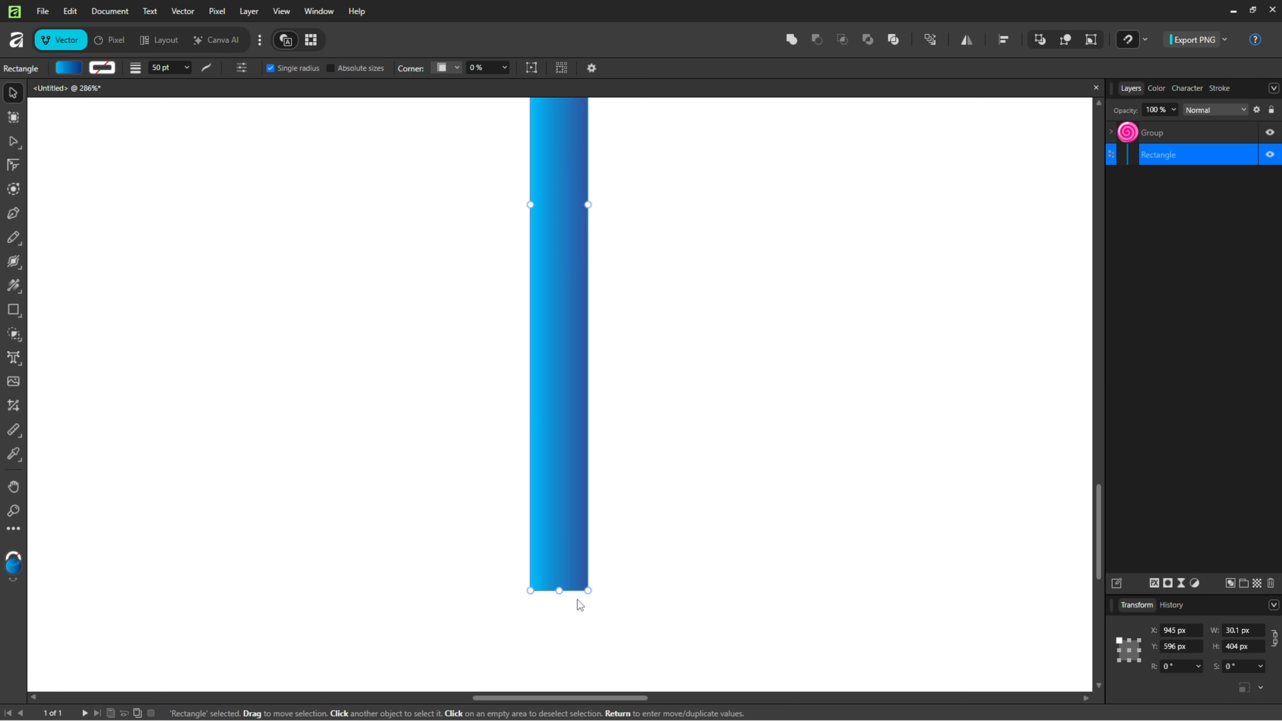
left_click(13, 164)
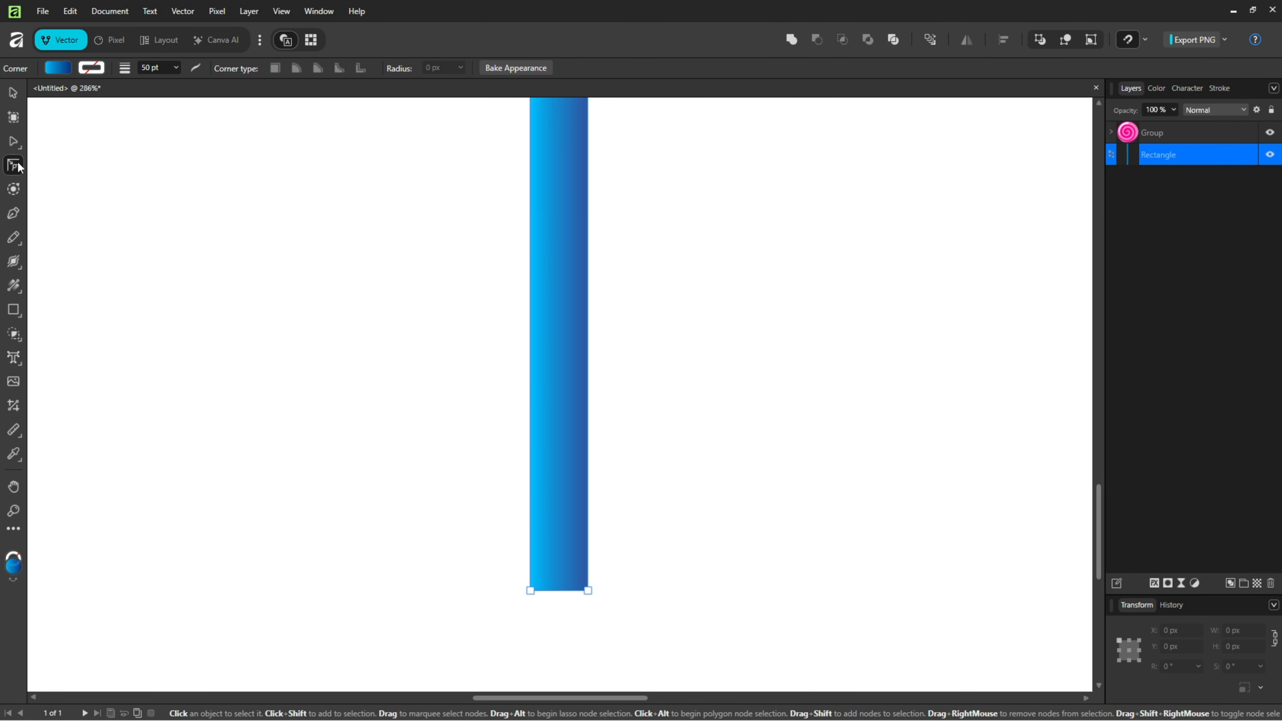
left_click_drag(628, 566, 459, 628)
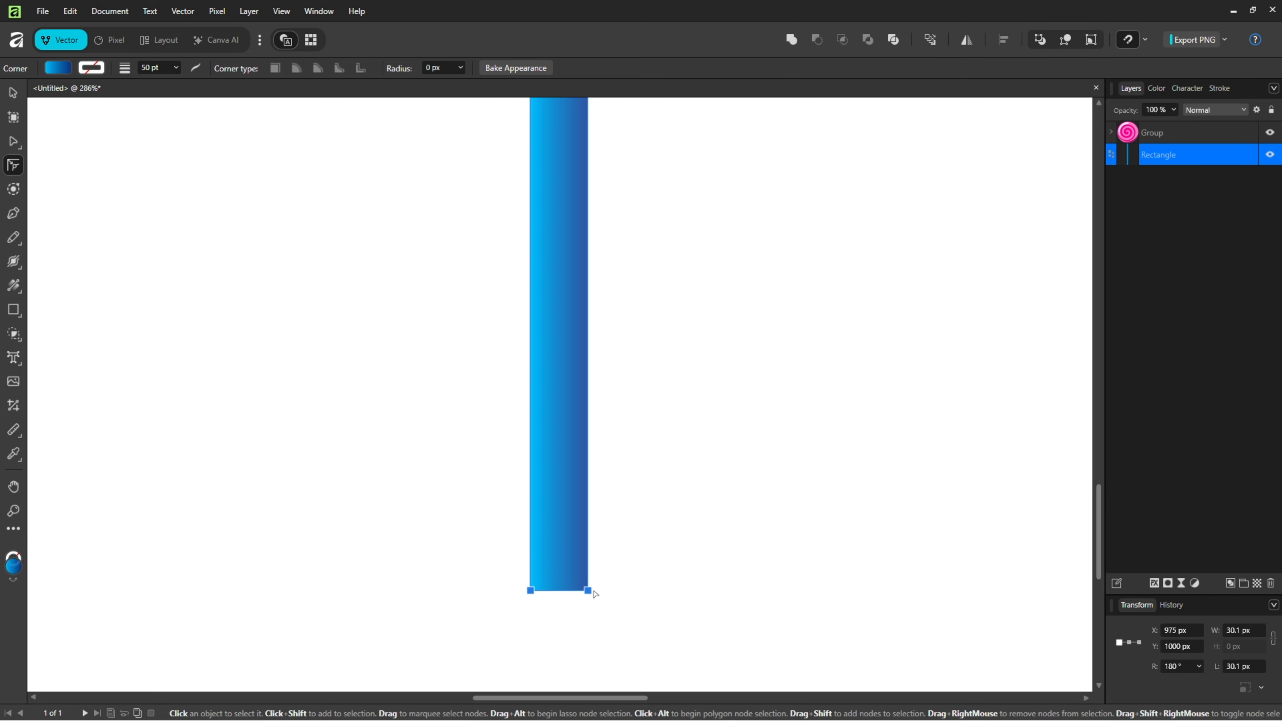
left_click_drag(588, 587, 584, 555)
key("a")
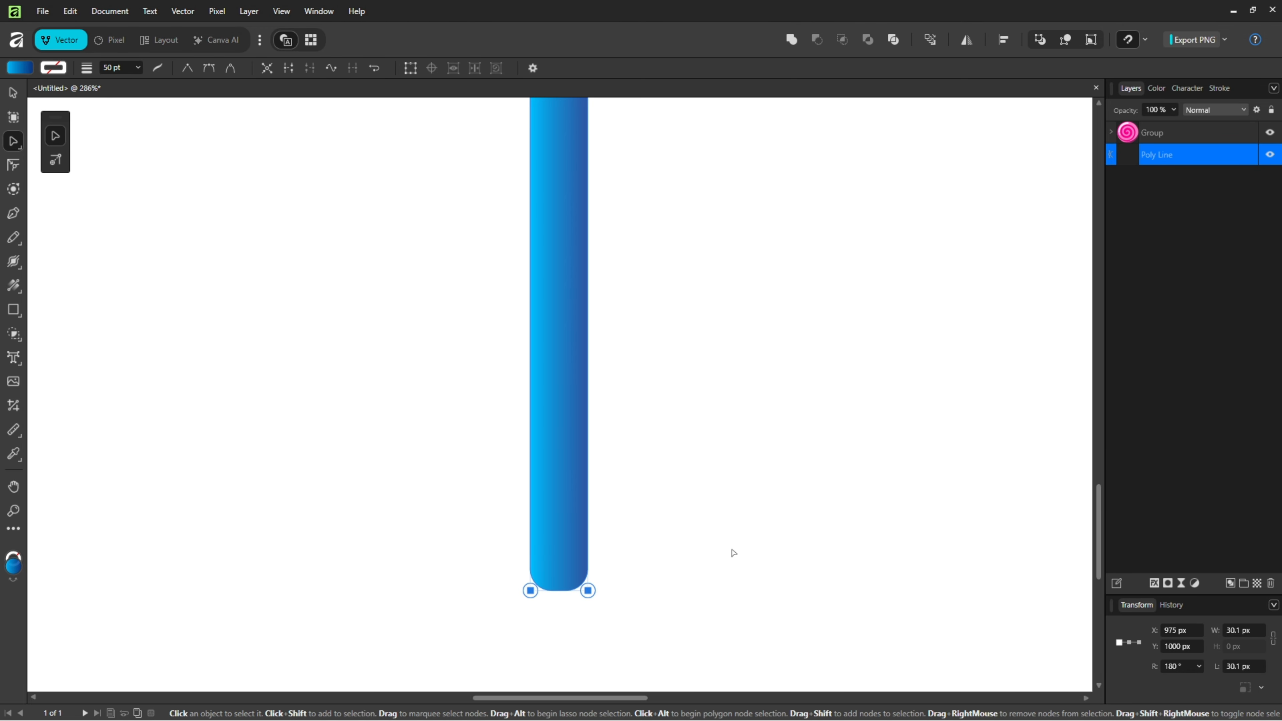
key("ctrl+0")
left_click(786, 386)
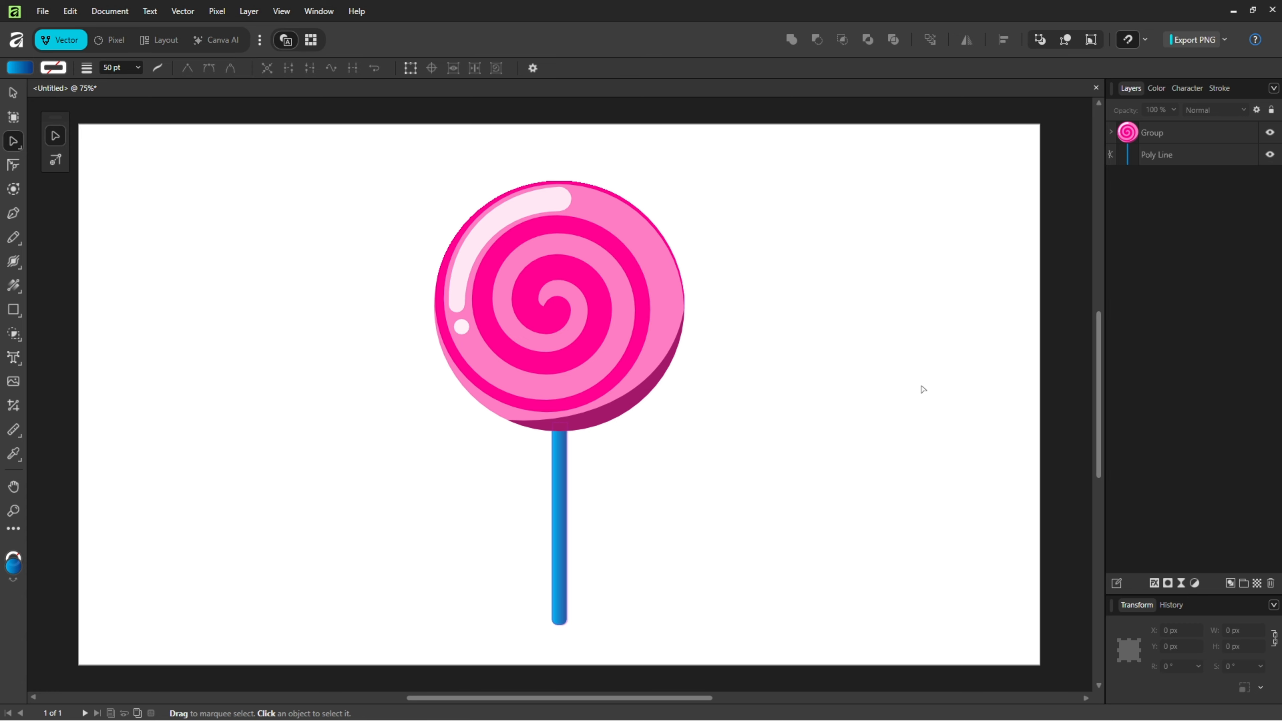